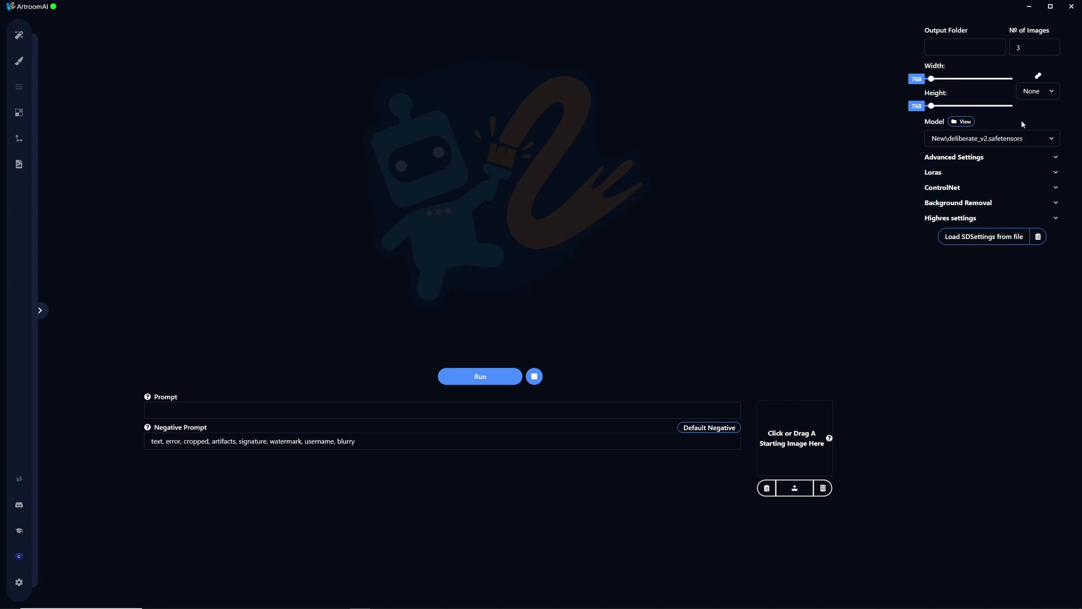
Generate images from the prompt "a cute dog".
click(308, 407)
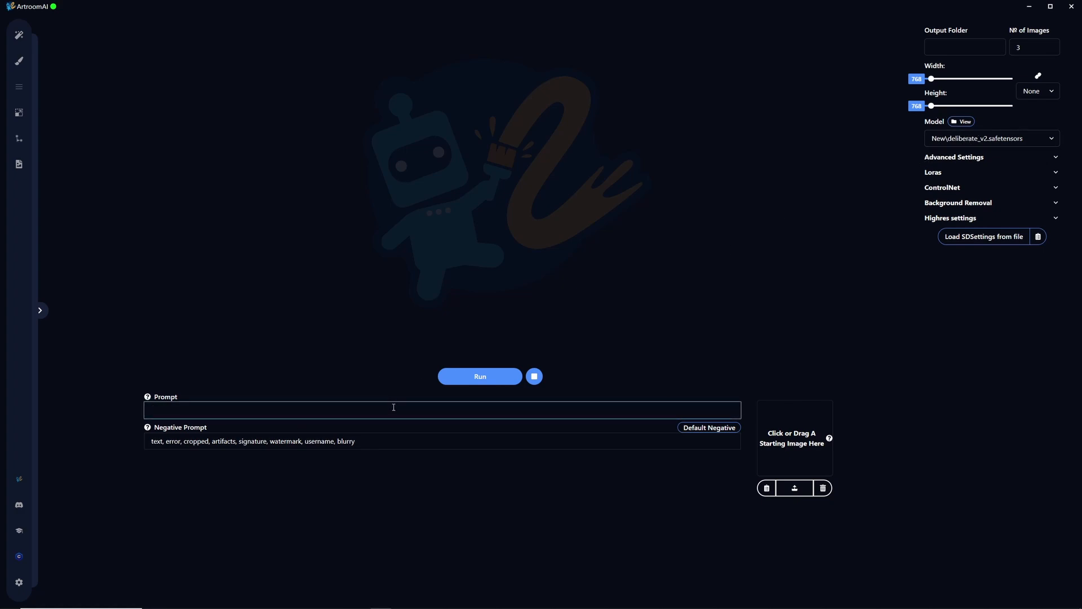
text(a cute dog)
click(459, 378)
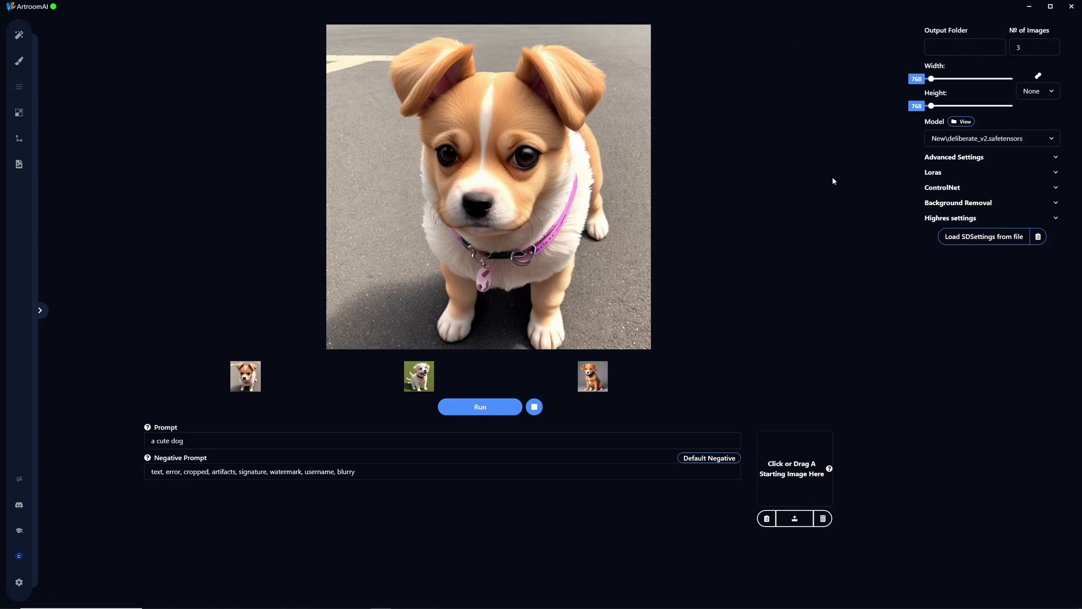
Review the application's output folder settings, then the Output Folder and number of images fields for generation.
click(20, 581)
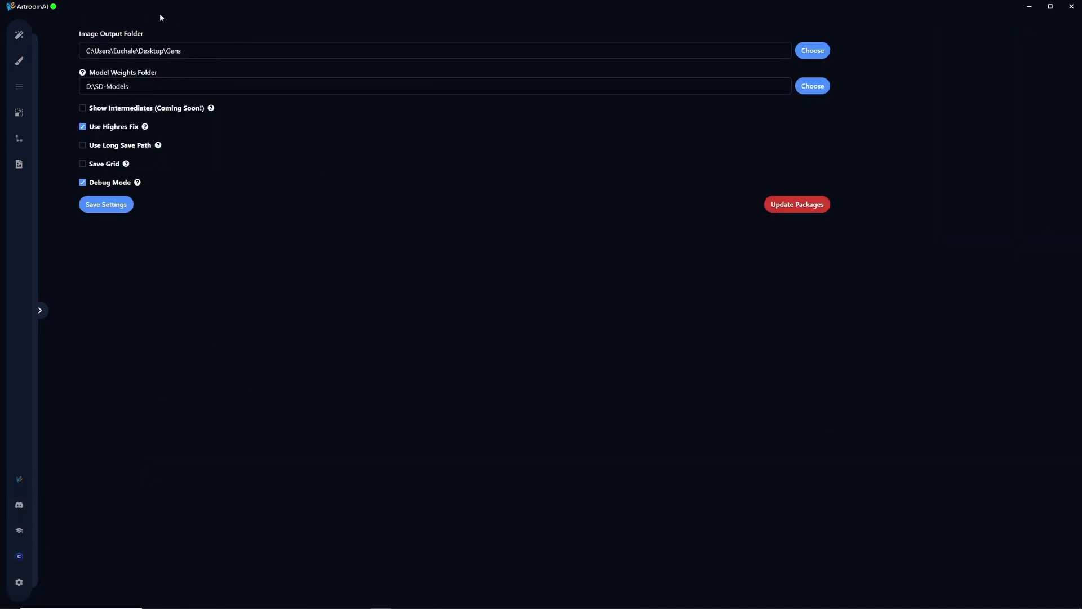
click(19, 35)
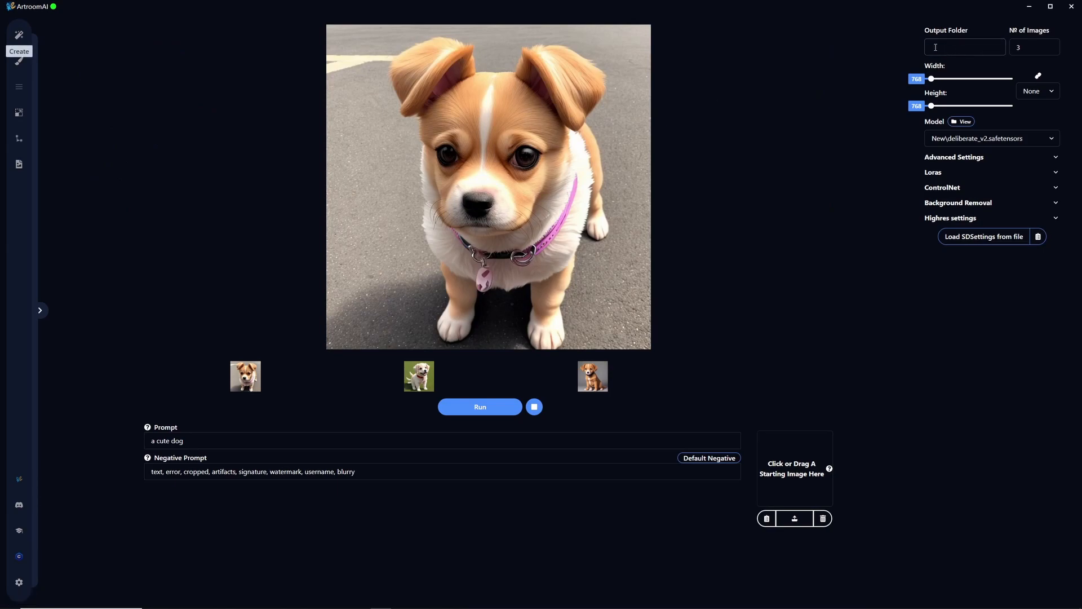
click(966, 47)
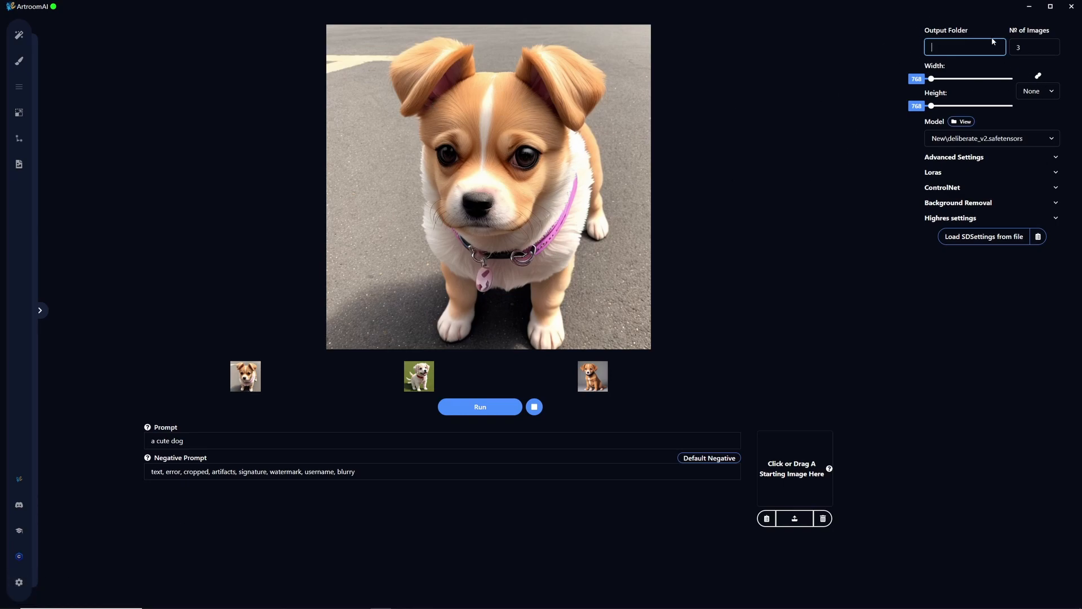
click(849, 287)
drag(1051, 50, 990, 55)
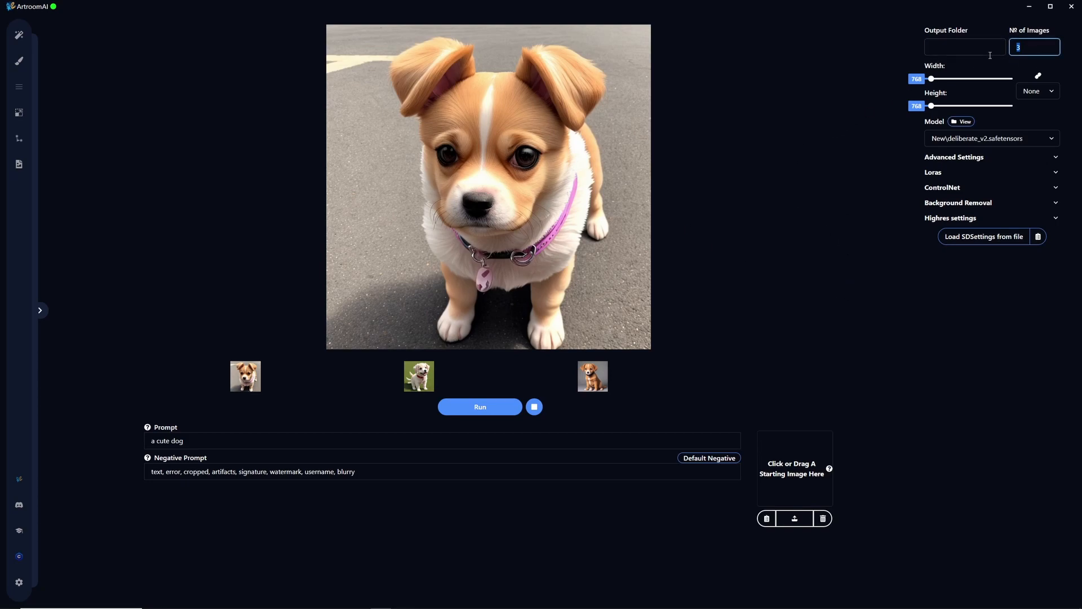
click(792, 212)
Set the image width and height to 960 and generate a new batch of dog images.
drag(935, 80, 938, 107)
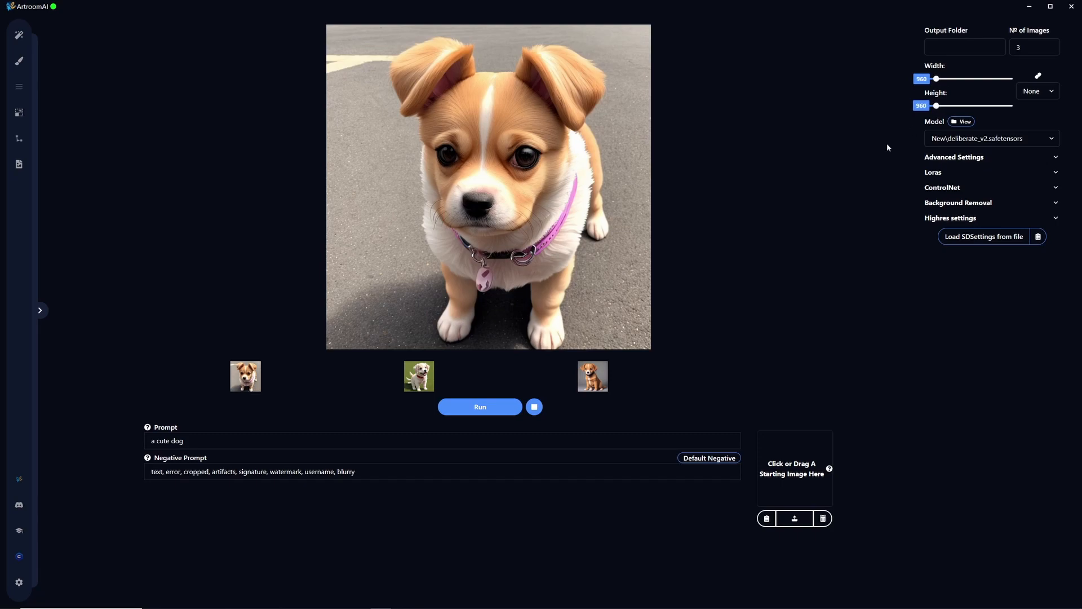
click(505, 412)
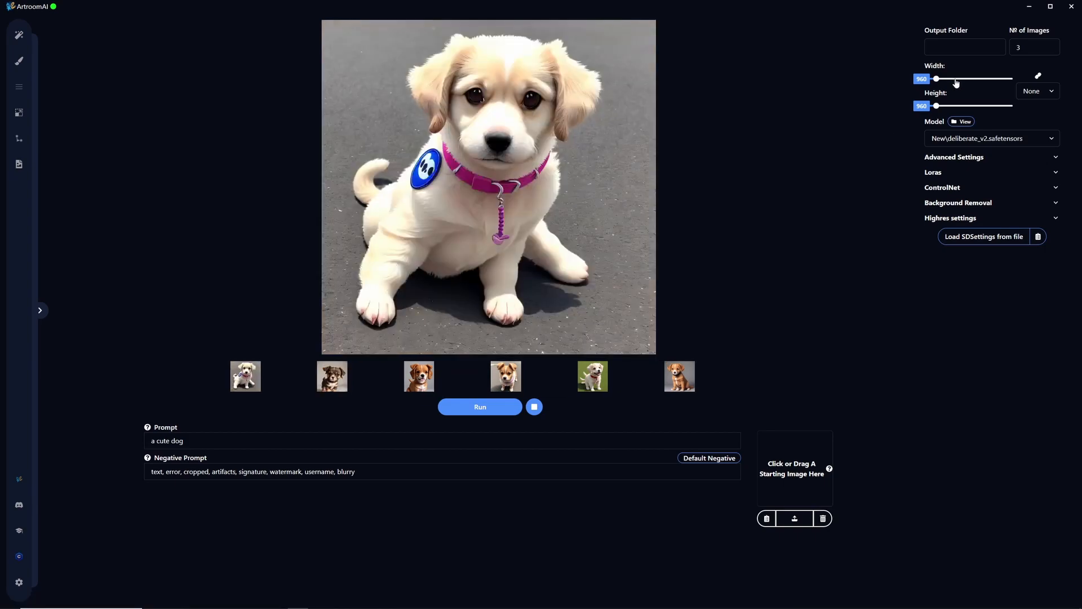
Set the image width and height to 768 and look through the aspect ratio options.
drag(936, 79, 931, 106)
click(1034, 93)
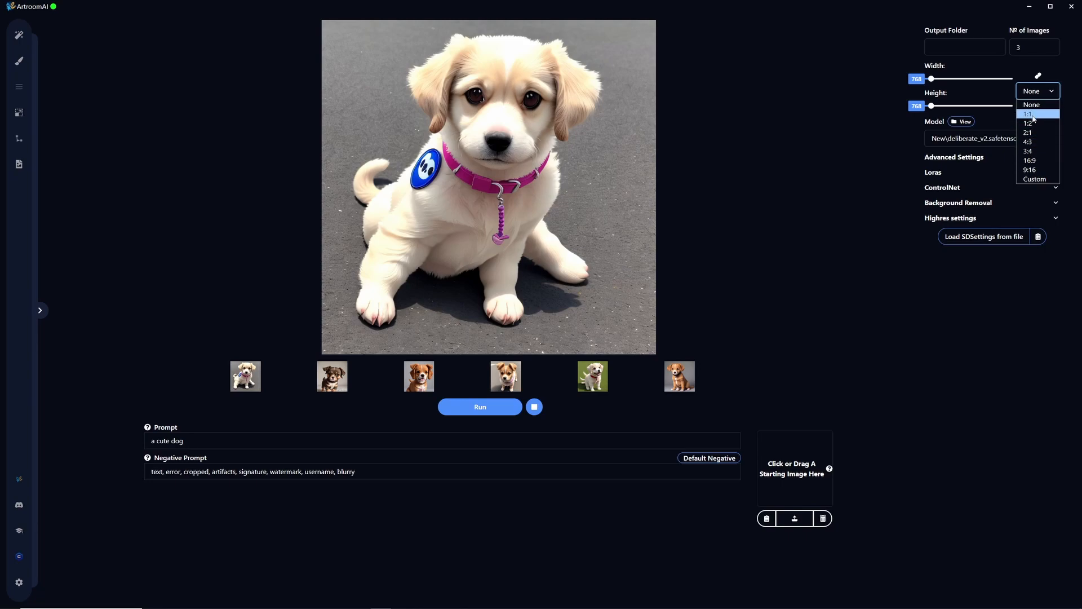
click(815, 151)
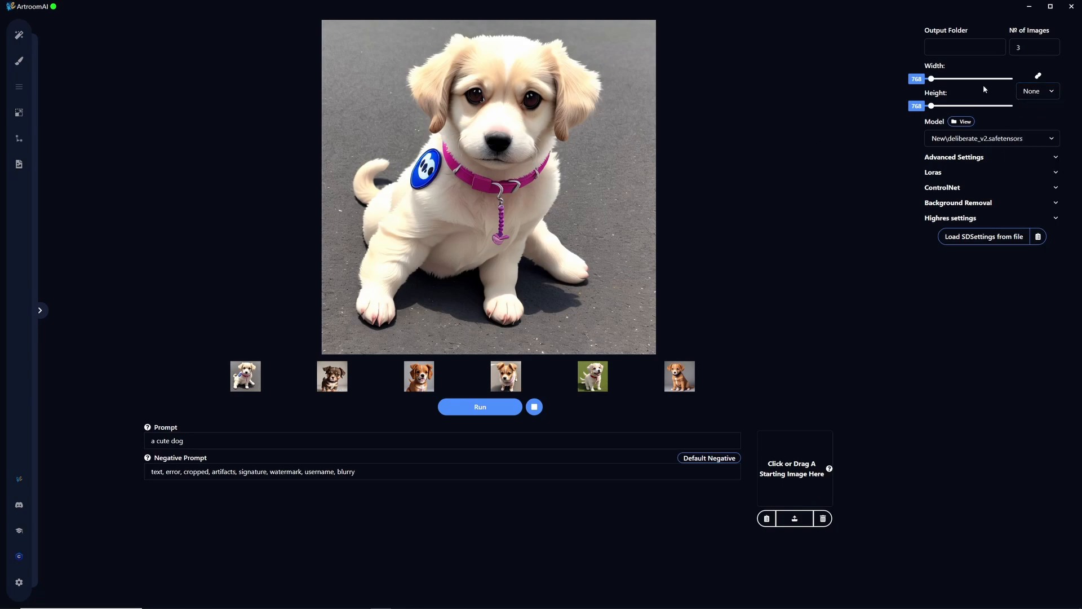
Try an image width of 3840, then restore it to 768.
click(1012, 79)
mouse_move(931, 106)
mouse_down()
mouse_move(1022, 106)
mouse_move(931, 112)
mouse_up()
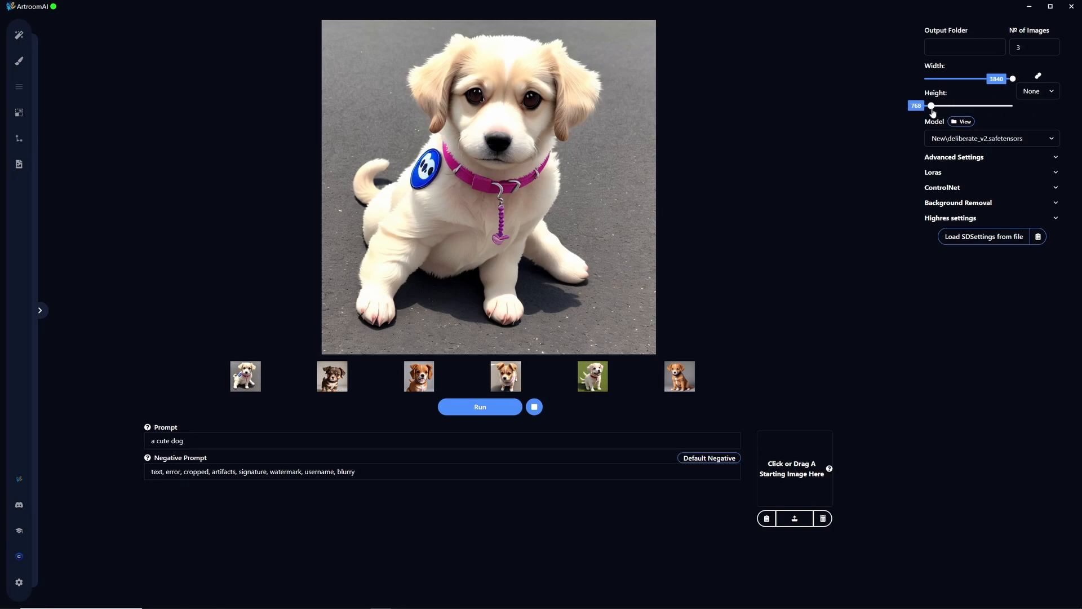
drag(1013, 79, 932, 84)
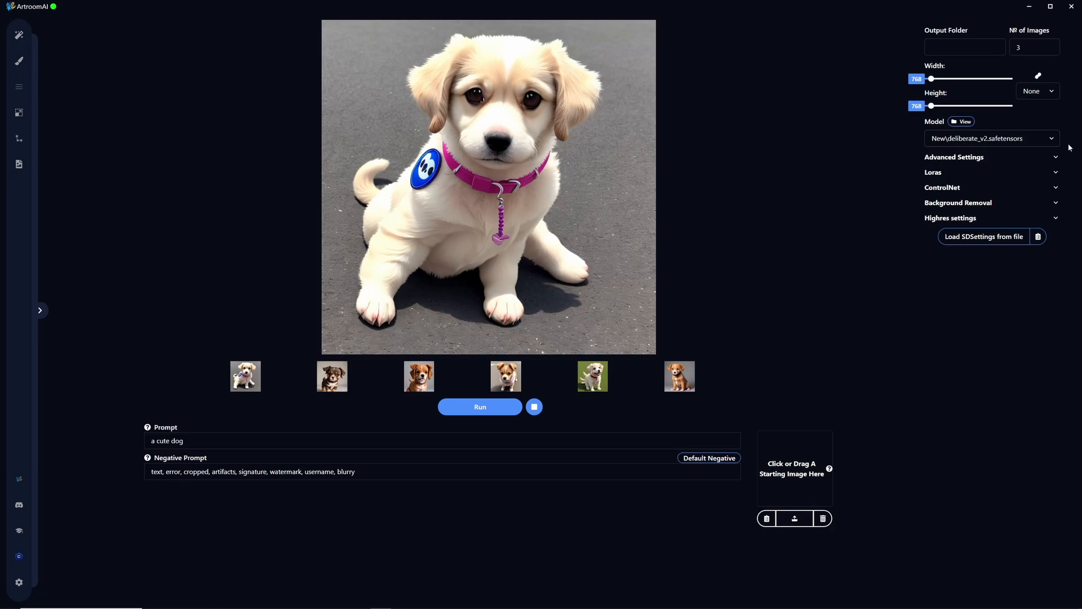
Browse the list of available model weights without changing the selected model.
click(1013, 139)
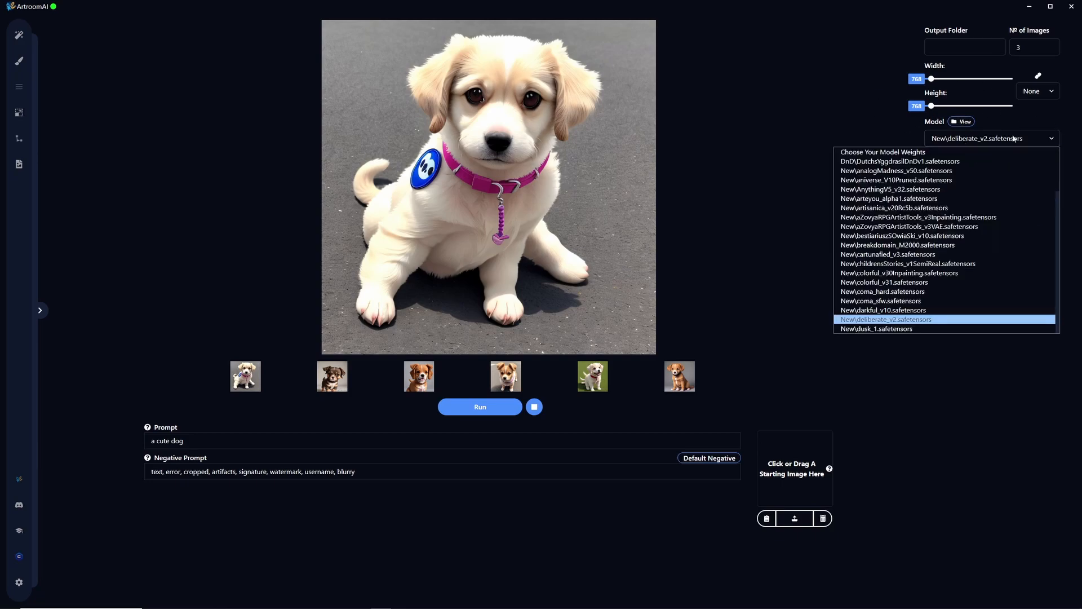
scroll(954, 278, down, 3)
scroll(954, 279, up, 2)
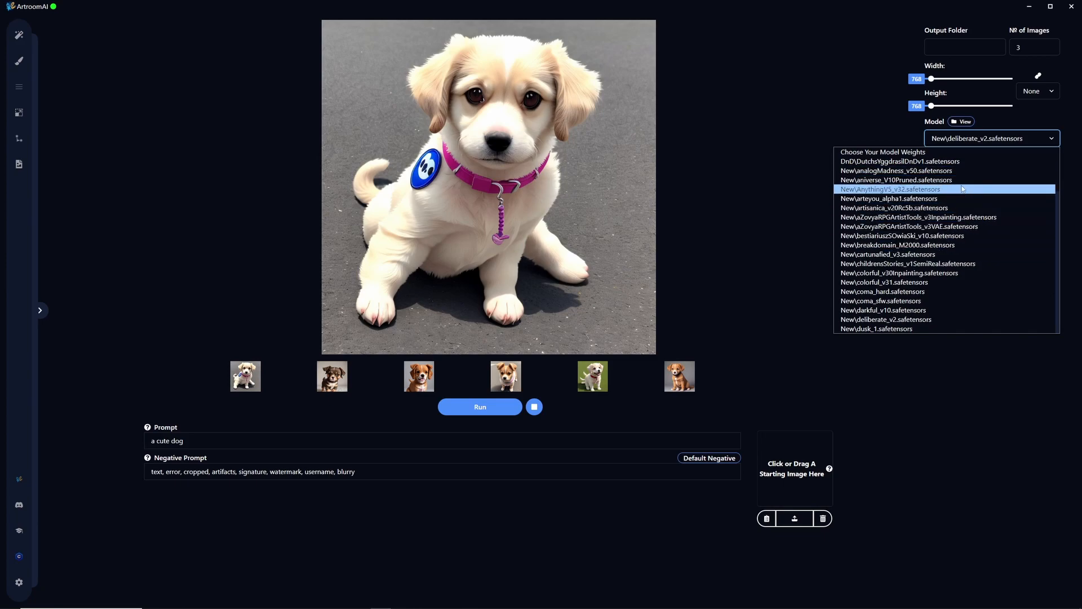
scroll(963, 192, down, 3)
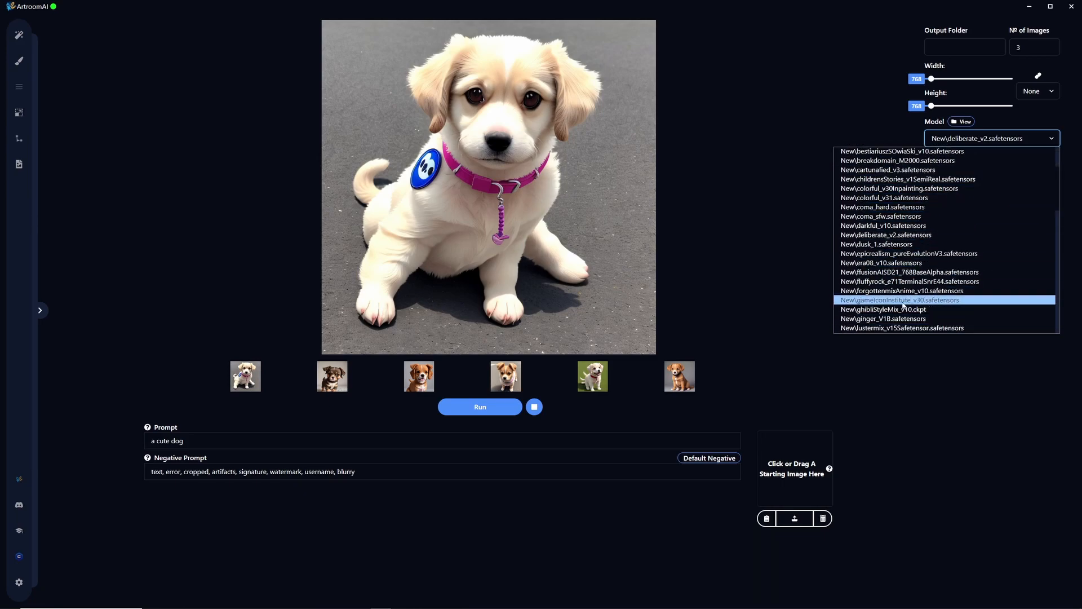
click(788, 160)
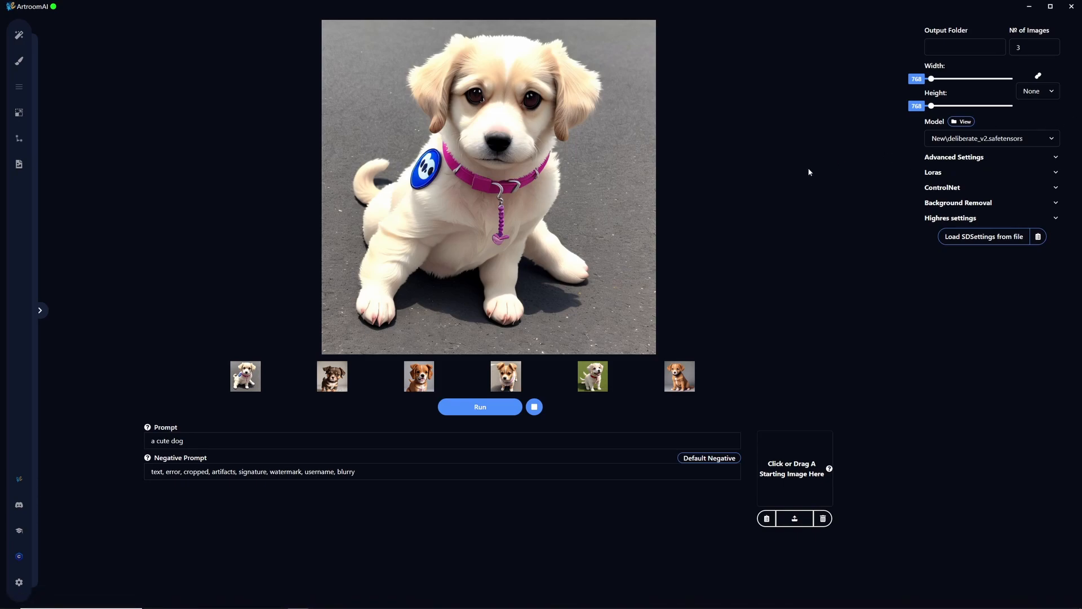
Expand the advanced settings and use the displayed white puppy picture as the starting image.
click(972, 158)
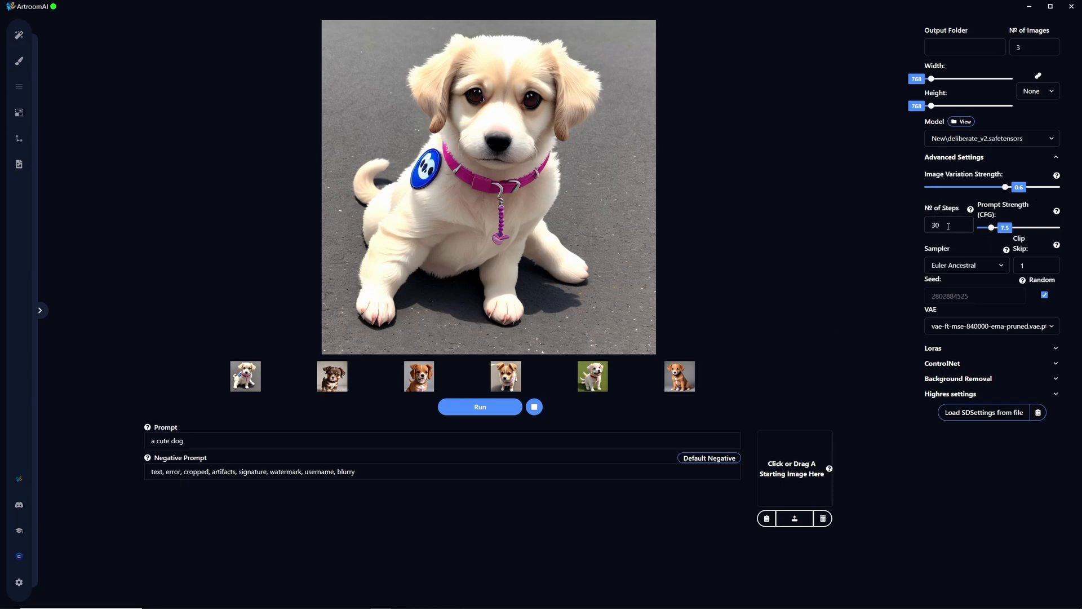
right_click(562, 263)
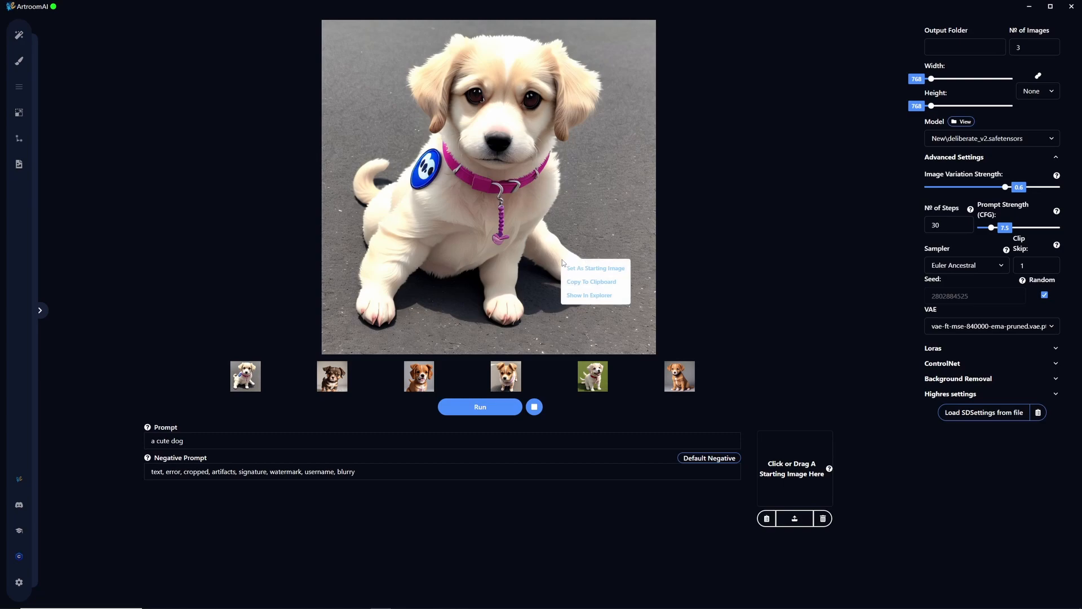
click(595, 269)
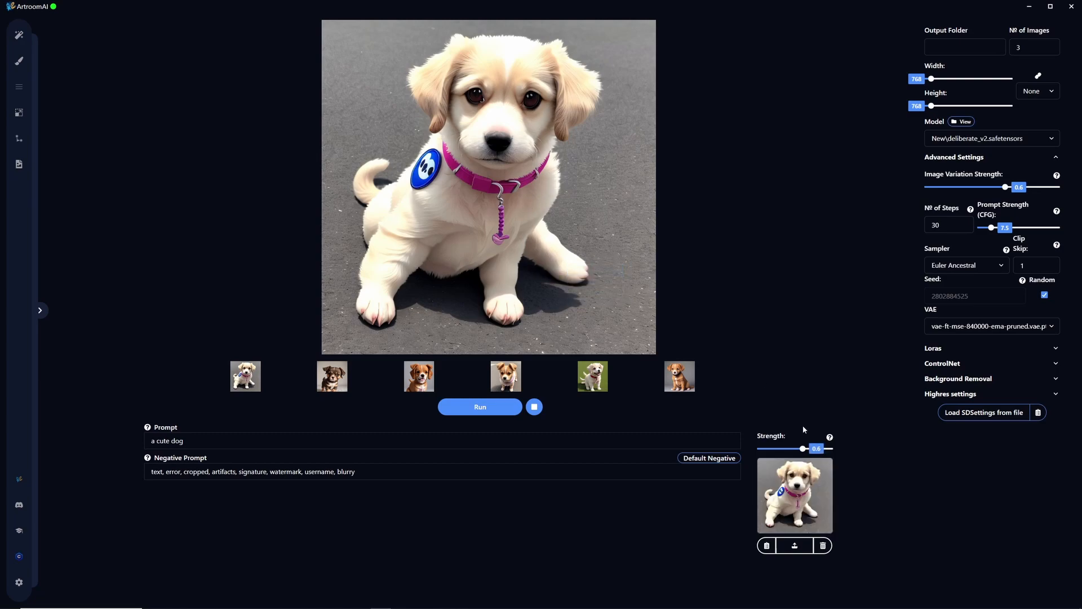
Set the starting image strength to 0.01 and the number of images to 1, and generate a variation.
mouse_move(803, 451)
mouse_down()
mouse_move(855, 454)
mouse_move(813, 449)
mouse_up()
drag(813, 449, 835, 450)
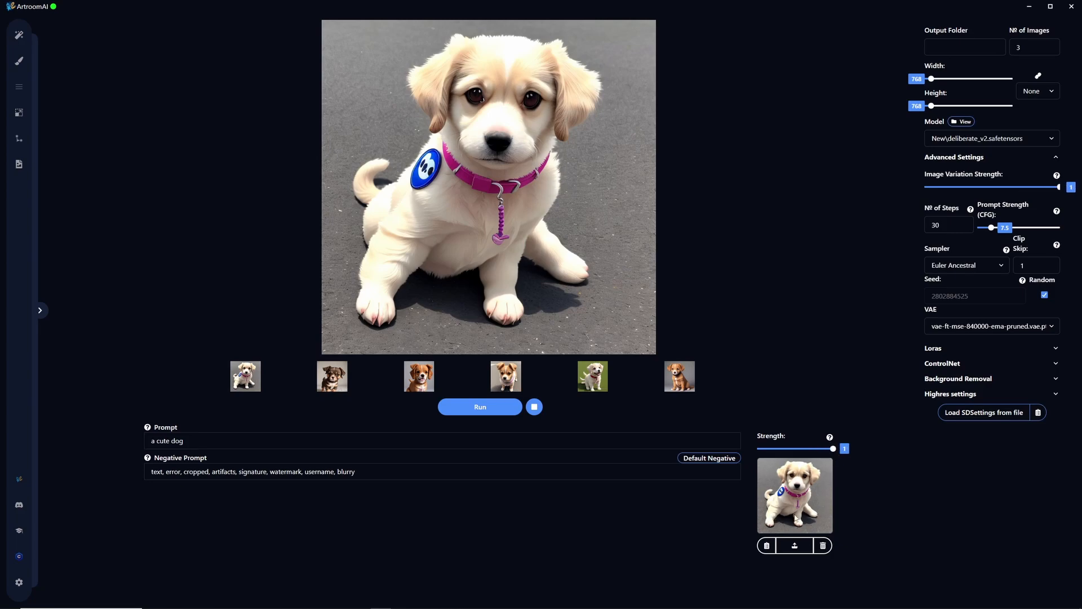
drag(833, 449, 756, 449)
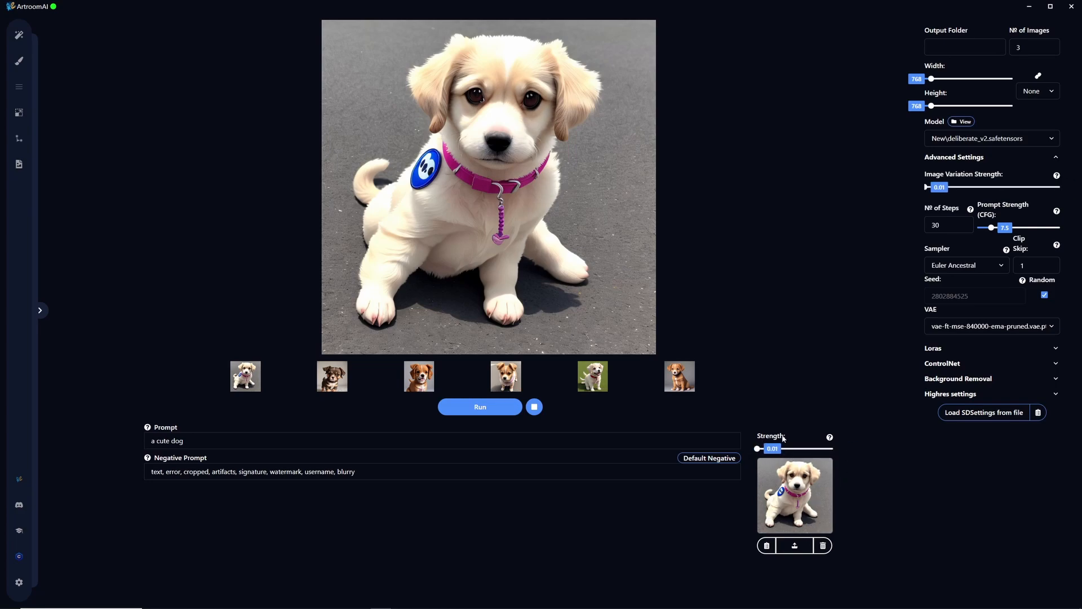
double_click(1010, 49)
text(1)
click(490, 413)
Raise the starting image strength to 0.8 and generate further variations of the puppy.
drag(766, 450, 819, 451)
click(480, 406)
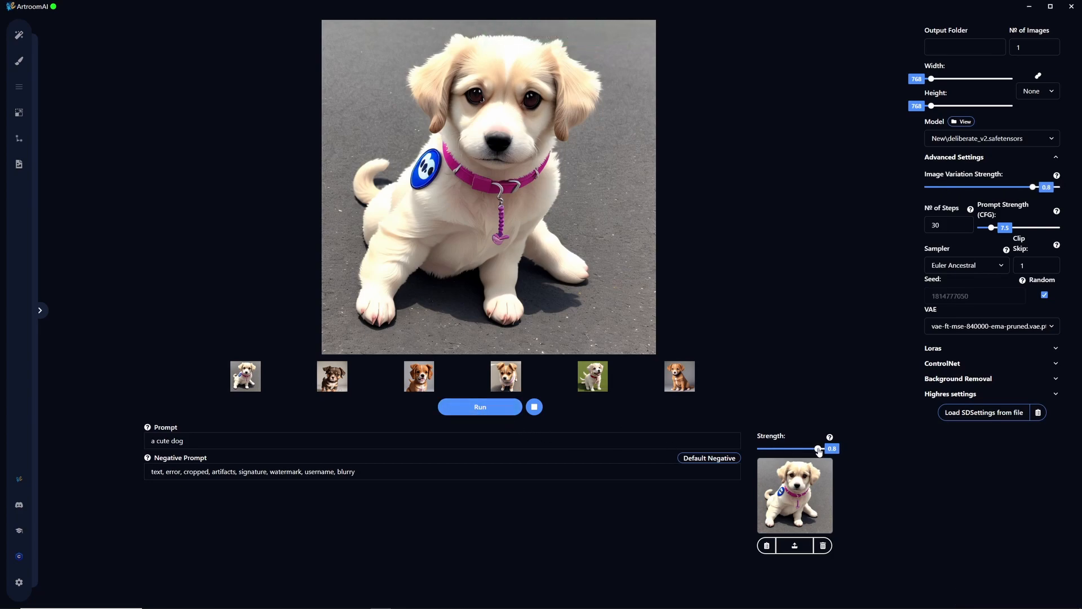
click(483, 407)
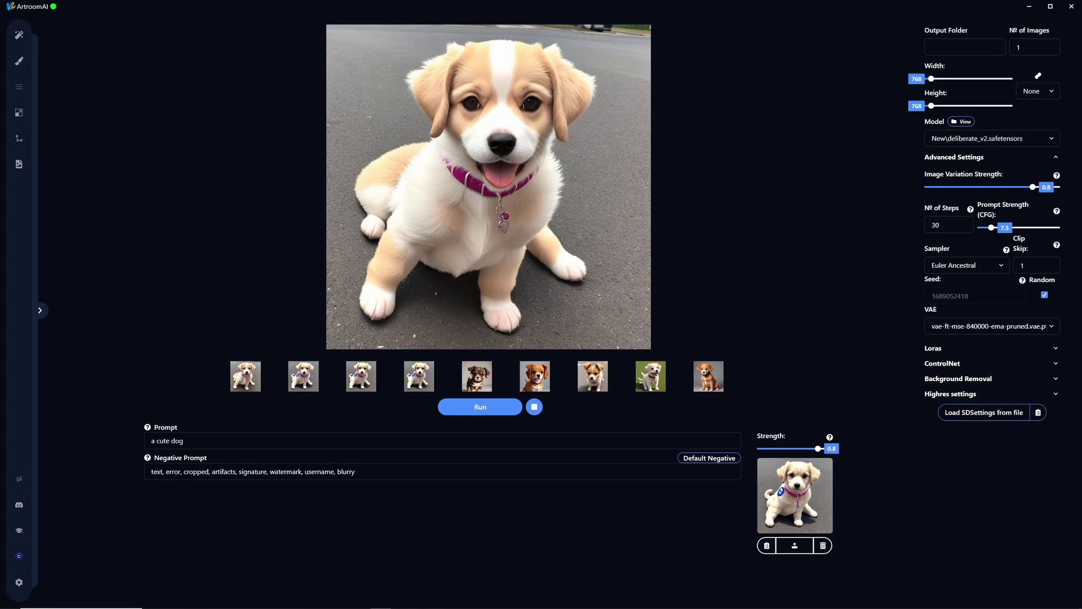
Check the generation log in the console window and compare the puppy variations generated at different strengths.
key(alt+Tab)
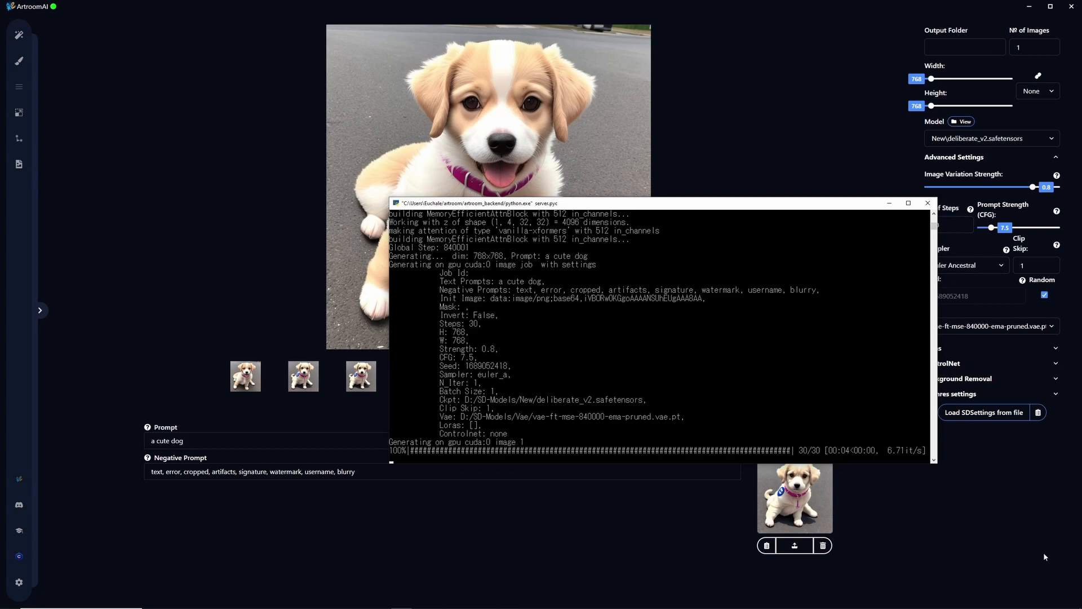
key(alt+Tab)
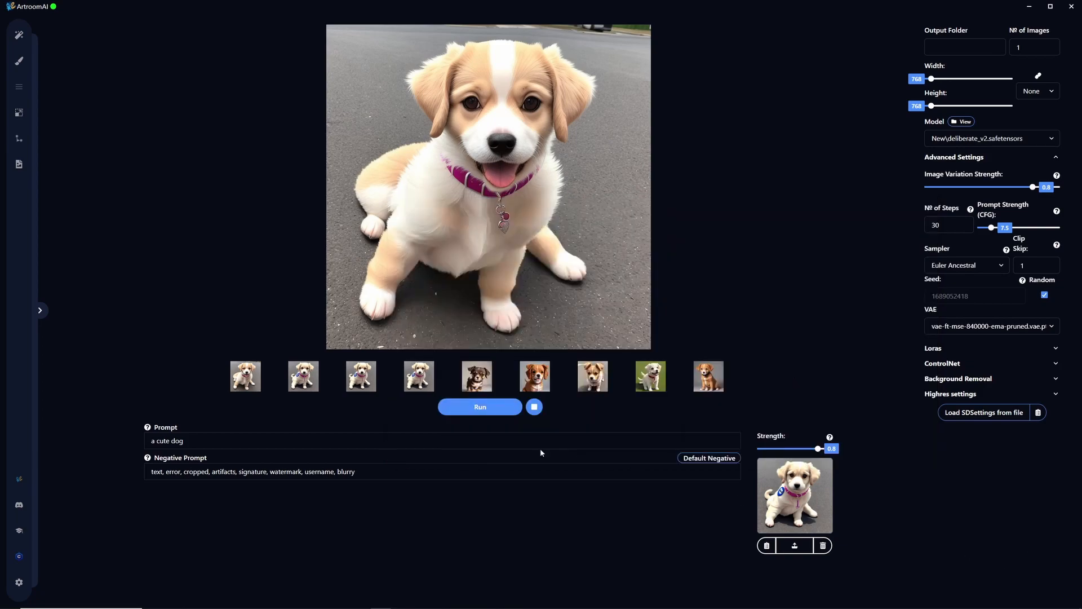
click(288, 380)
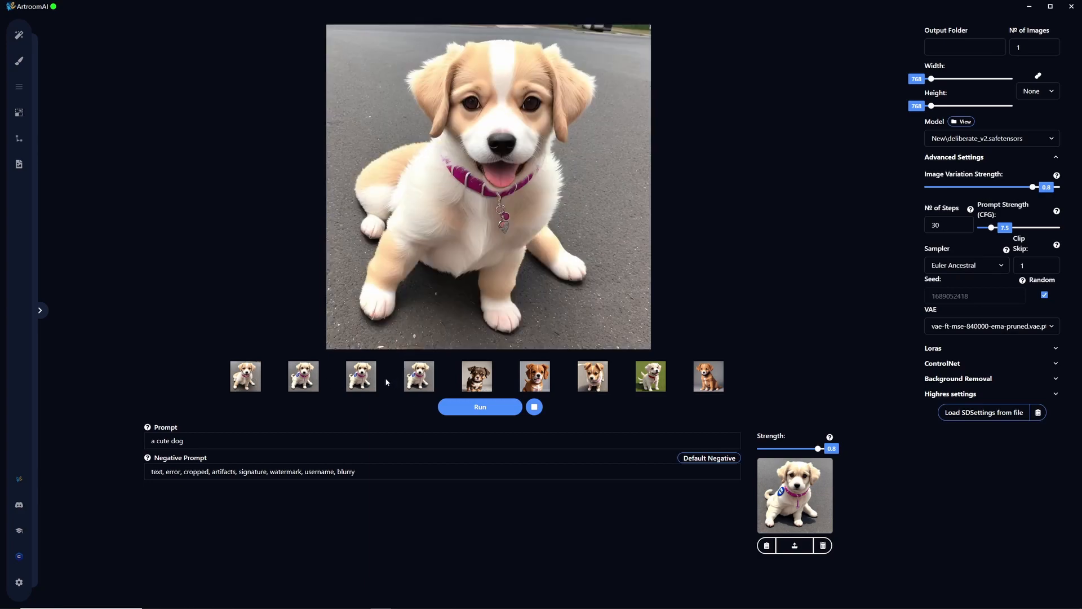
click(354, 384)
click(303, 385)
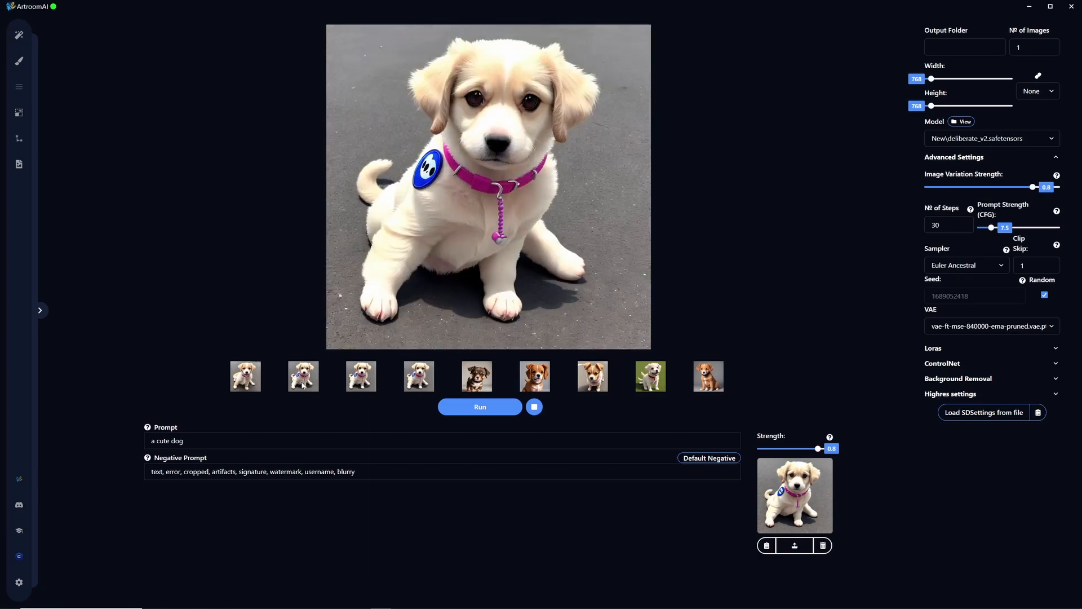
click(313, 386)
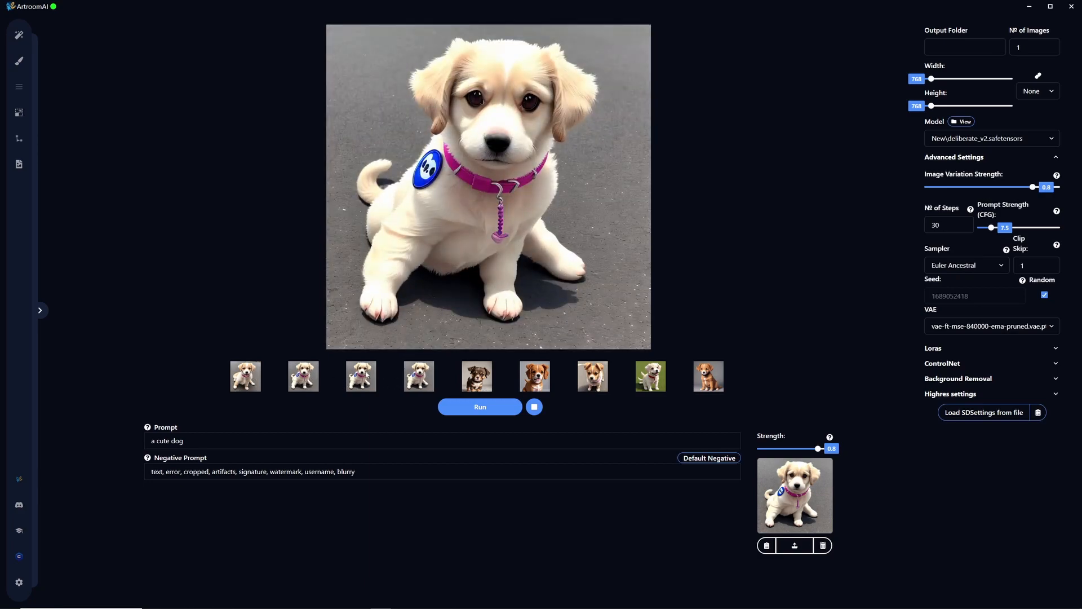
click(311, 376)
click(362, 377)
click(310, 380)
click(368, 381)
click(301, 382)
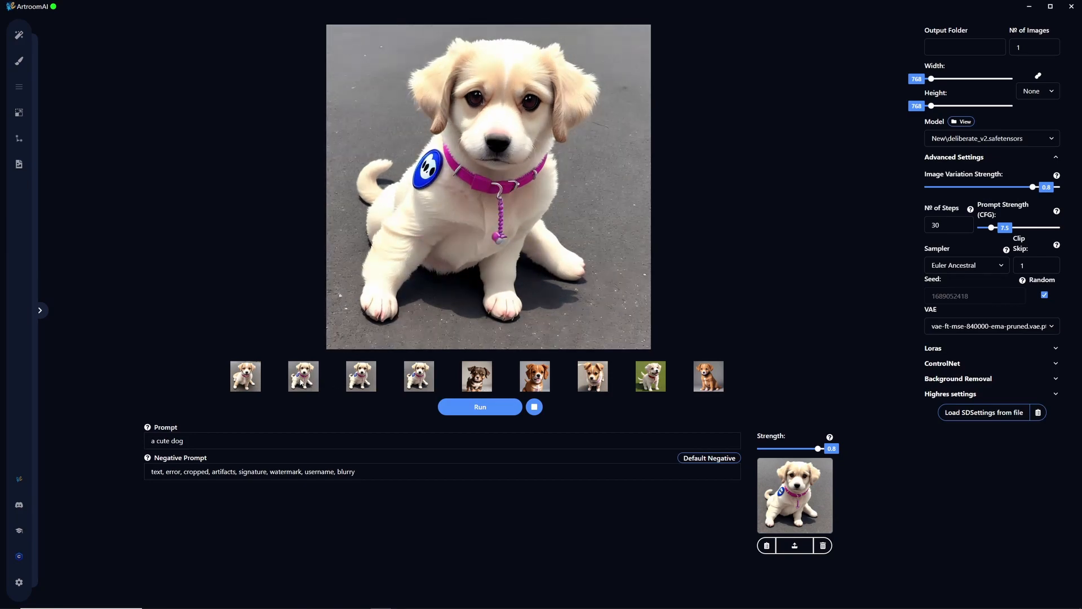
click(238, 375)
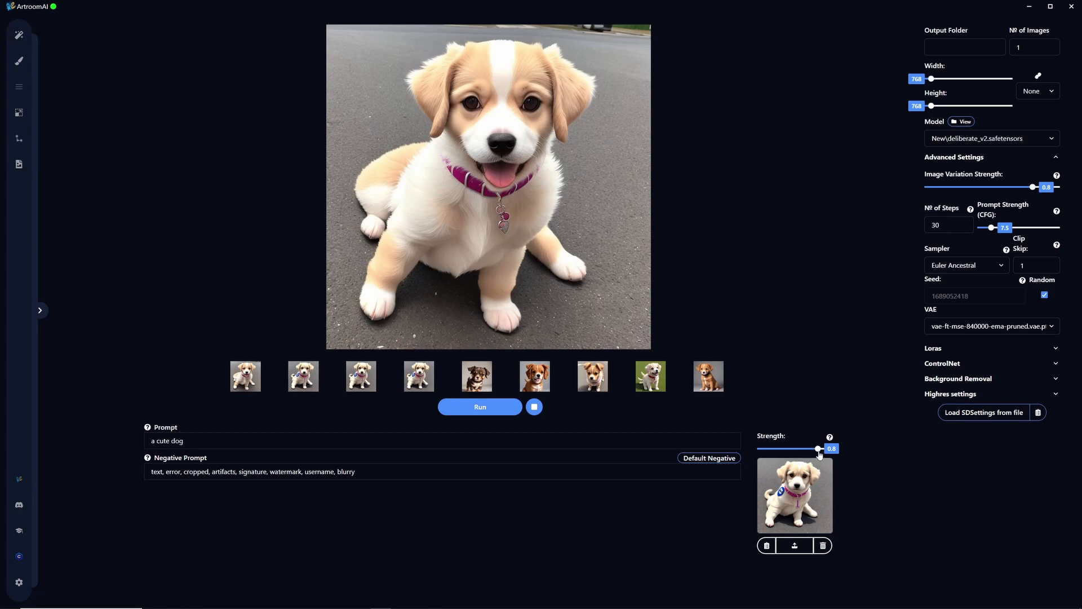
Generate a variation with the starting image strength at 1, and remove the starting image.
drag(818, 449, 833, 449)
click(479, 406)
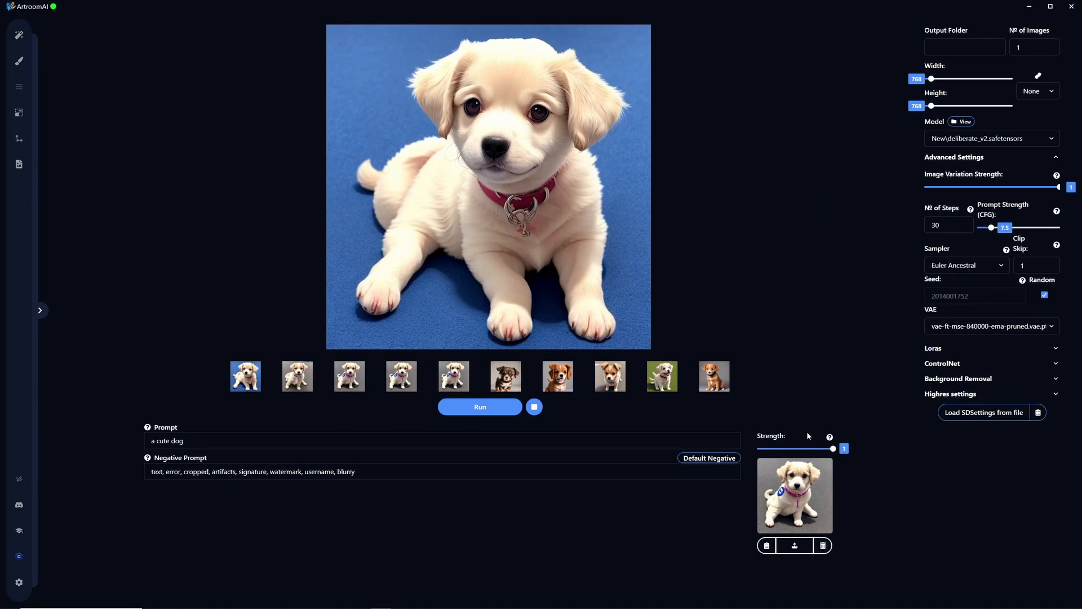
drag(833, 448, 816, 448)
click(823, 546)
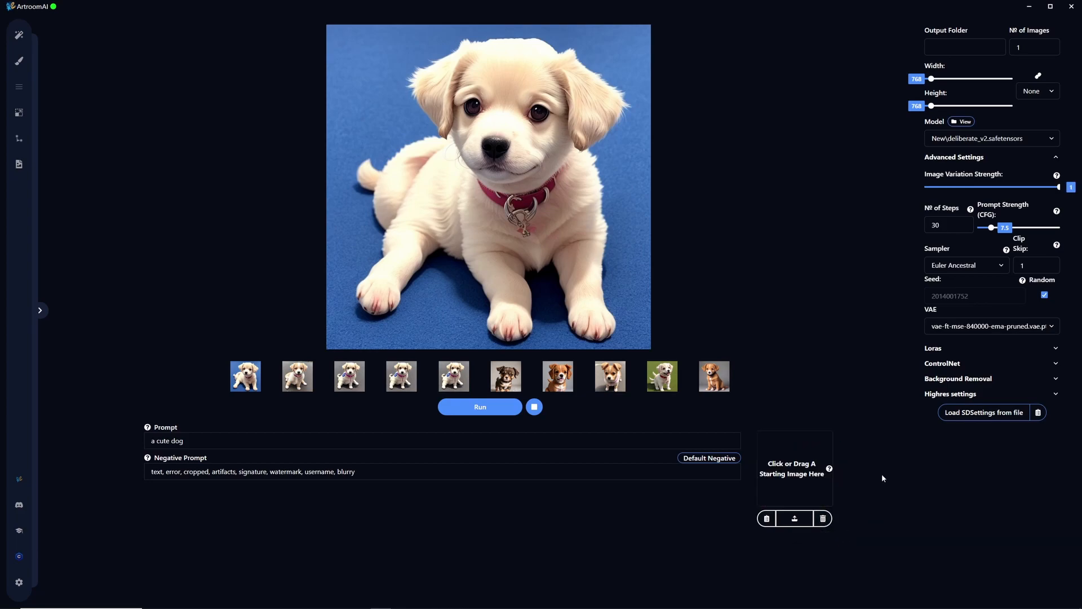
Set the number of steps to 20 in the advanced settings.
double_click(933, 225)
text(20)
click(867, 307)
click(937, 349)
click(937, 349)
click(951, 225)
double_click(938, 226)
click(874, 250)
double_click(941, 225)
click(890, 250)
Examine the available samplers and the Clip Skip setting, keeping Euler Ancestral and a clip skip of 1.
click(946, 268)
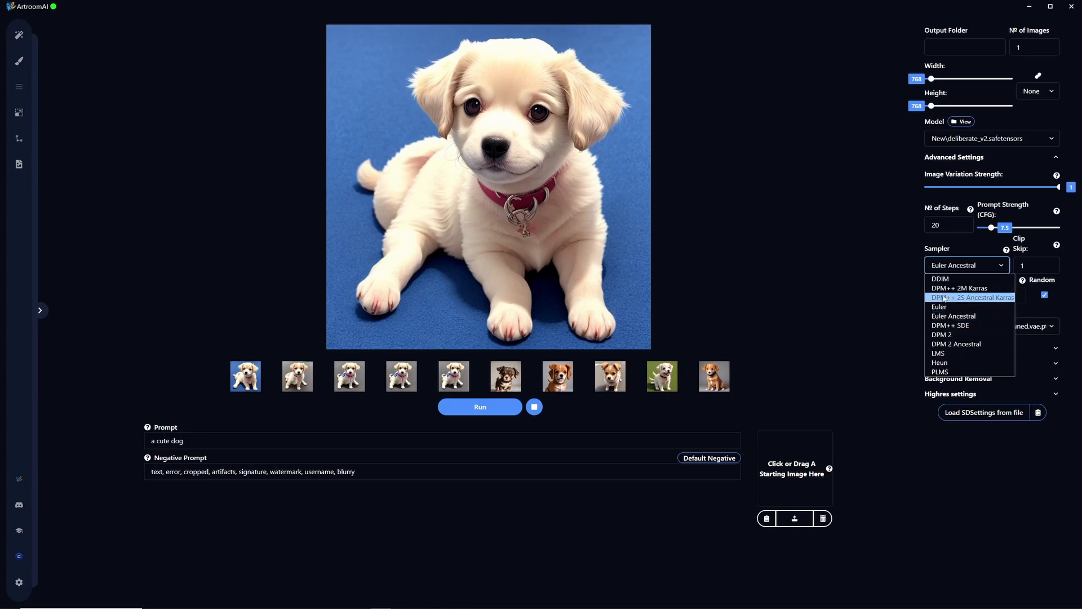
click(980, 266)
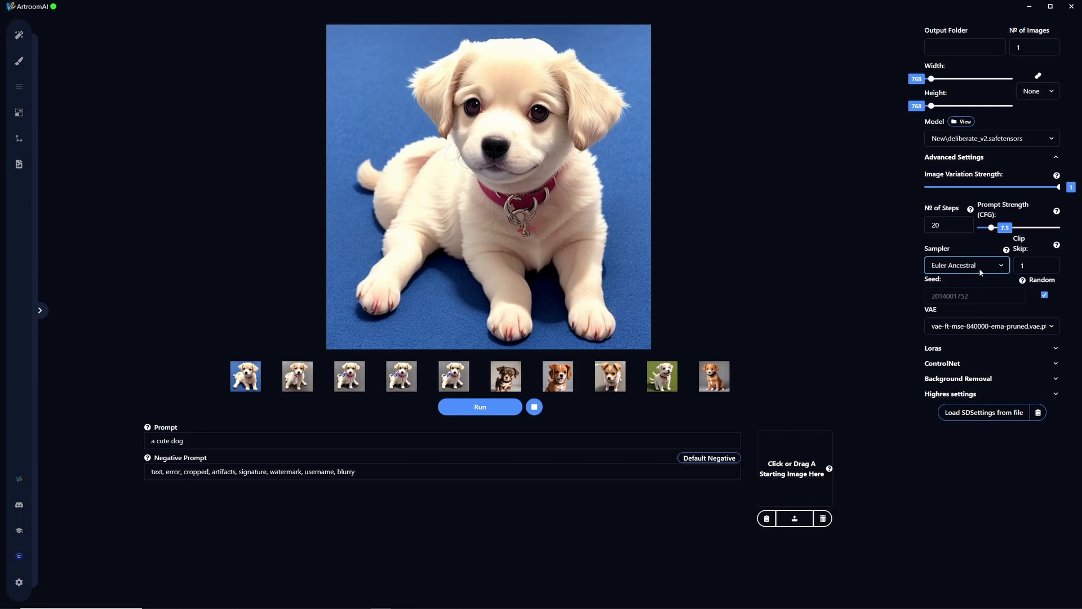
click(1042, 261)
click(876, 284)
click(1058, 271)
click(1043, 268)
click(841, 281)
Turn off the random seed and queue two generations with the same fixed seed.
click(1044, 295)
click(488, 413)
click(484, 414)
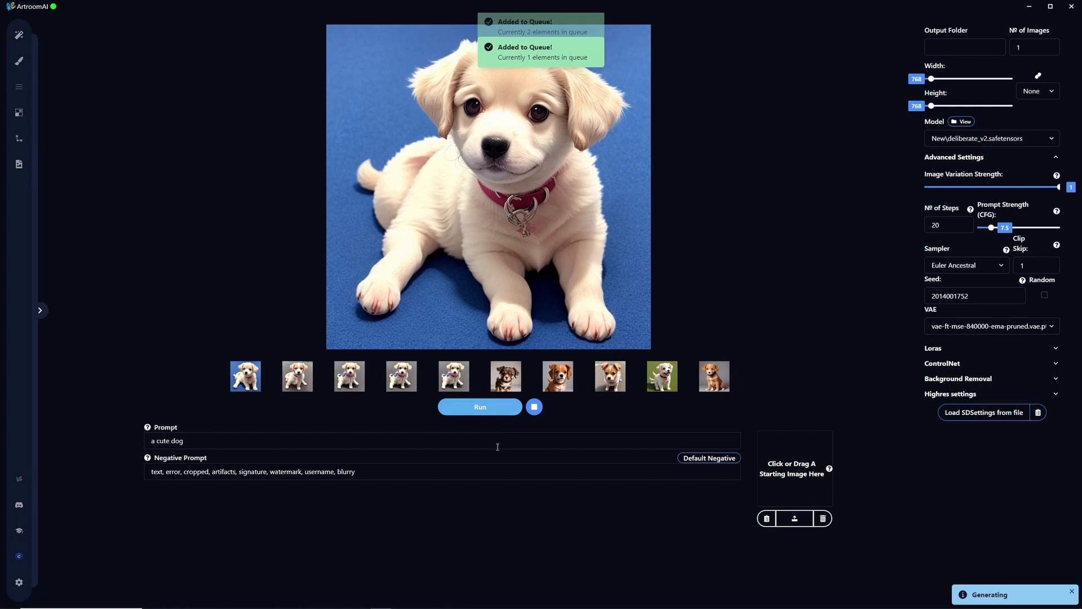
Generate another dog image with the fixed seed, and generate again with the prompt changed to "a cute cat".
click(464, 416)
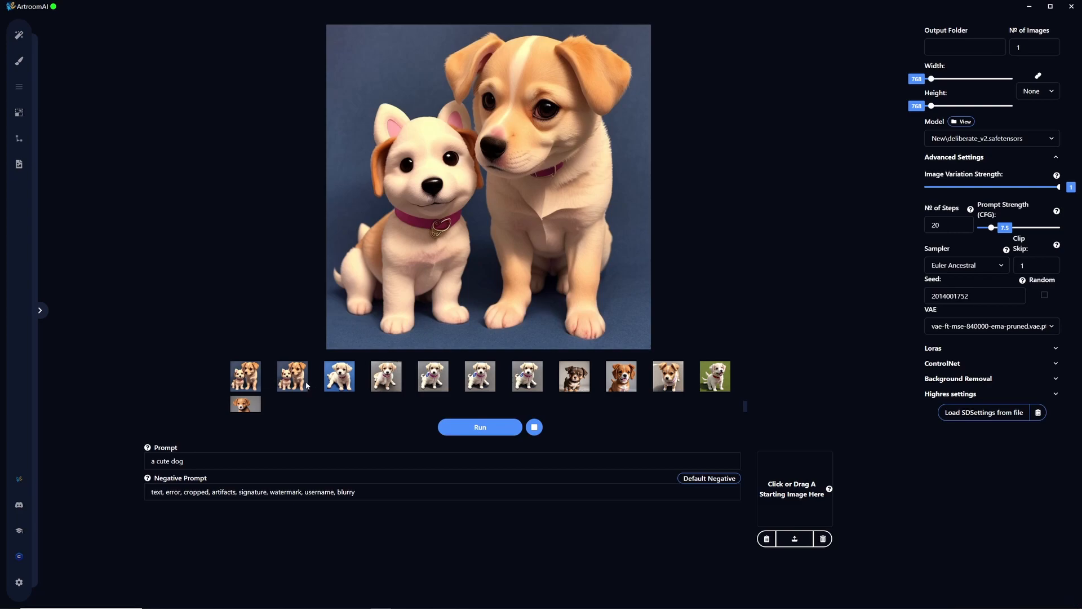
click(346, 387)
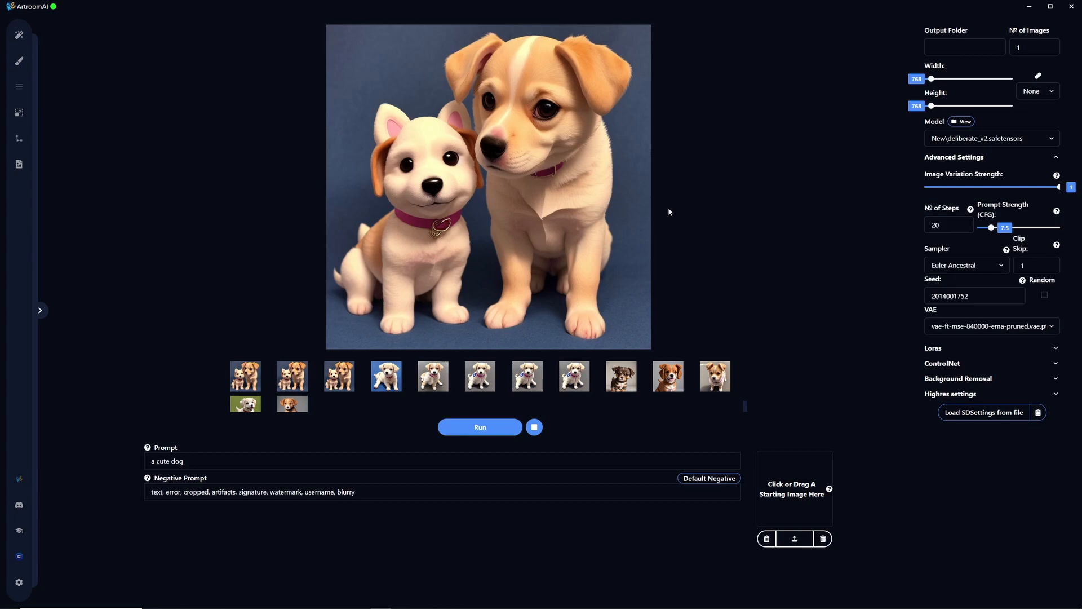
double_click(179, 461)
text(cat)
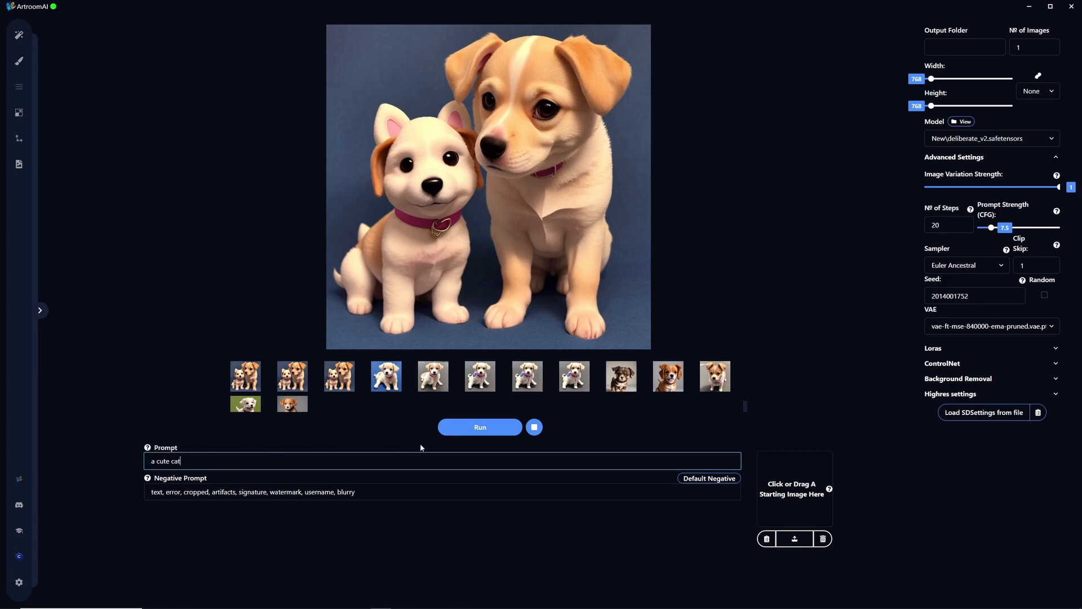
click(458, 421)
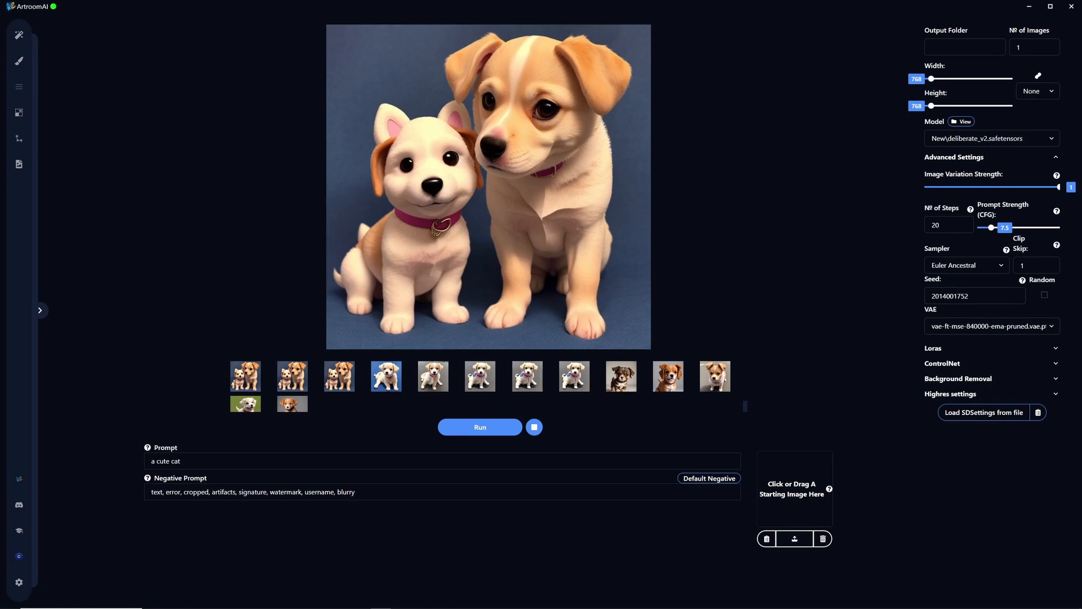
Turn the random seed back on, and examine the available VAEs while keeping vae-ft-mse-840000-ema-pruned.
click(1045, 295)
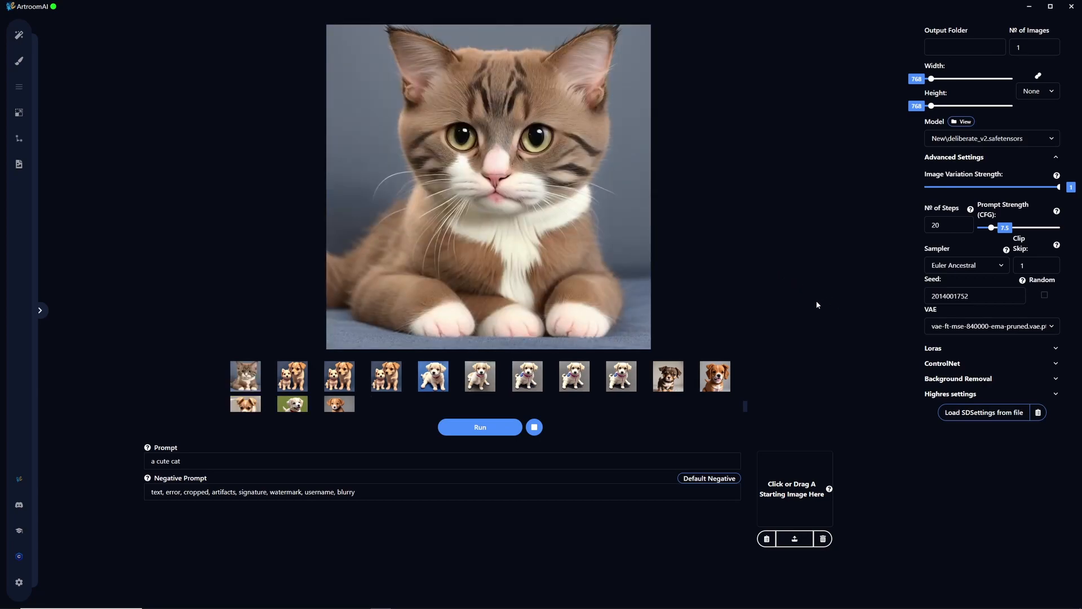
click(1045, 295)
click(947, 326)
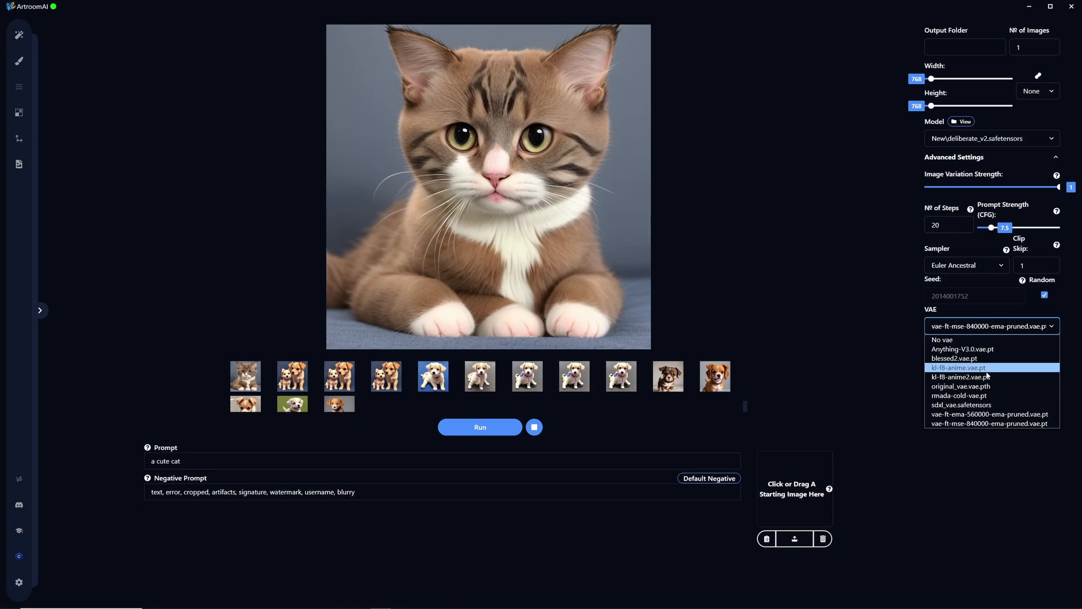
click(966, 326)
click(967, 327)
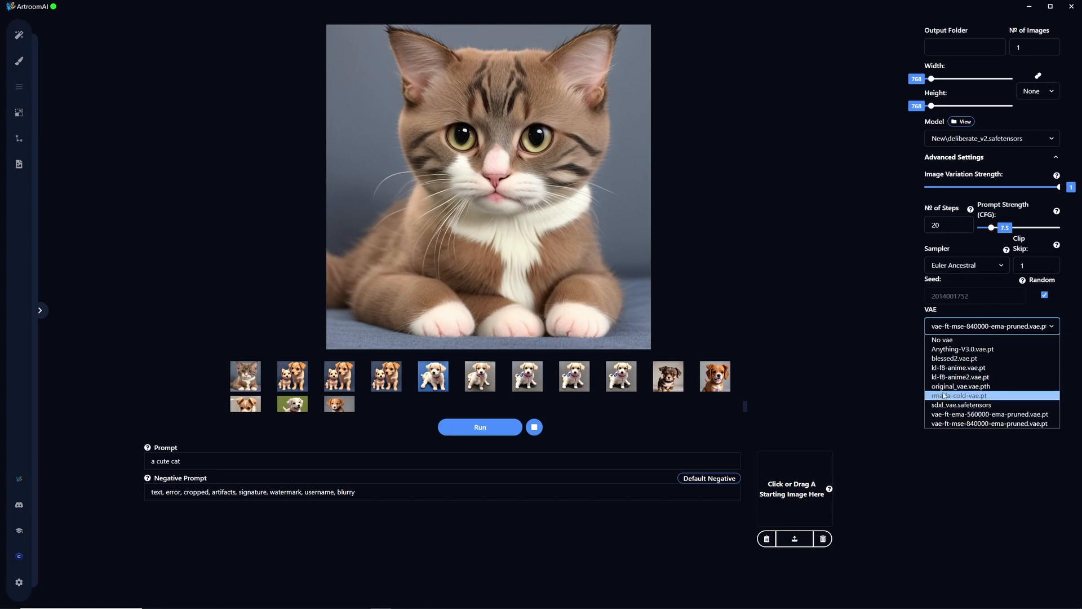
click(663, 220)
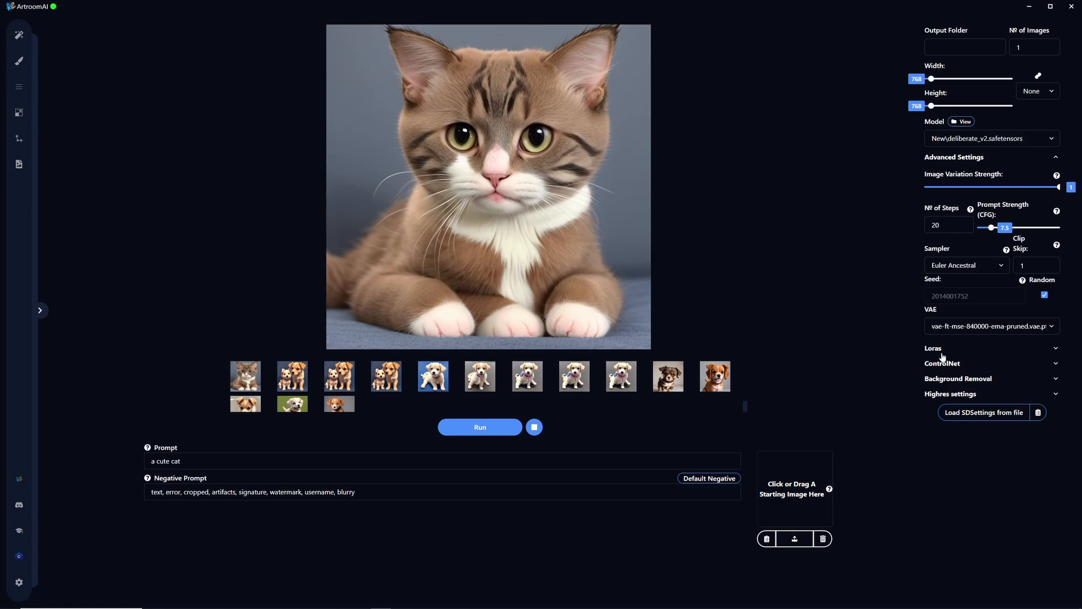
Switch from the advanced settings to the Lora settings, and add and remove the 00_Test\DnDRaces_sdv1.5_10 Lora.
click(958, 162)
click(958, 171)
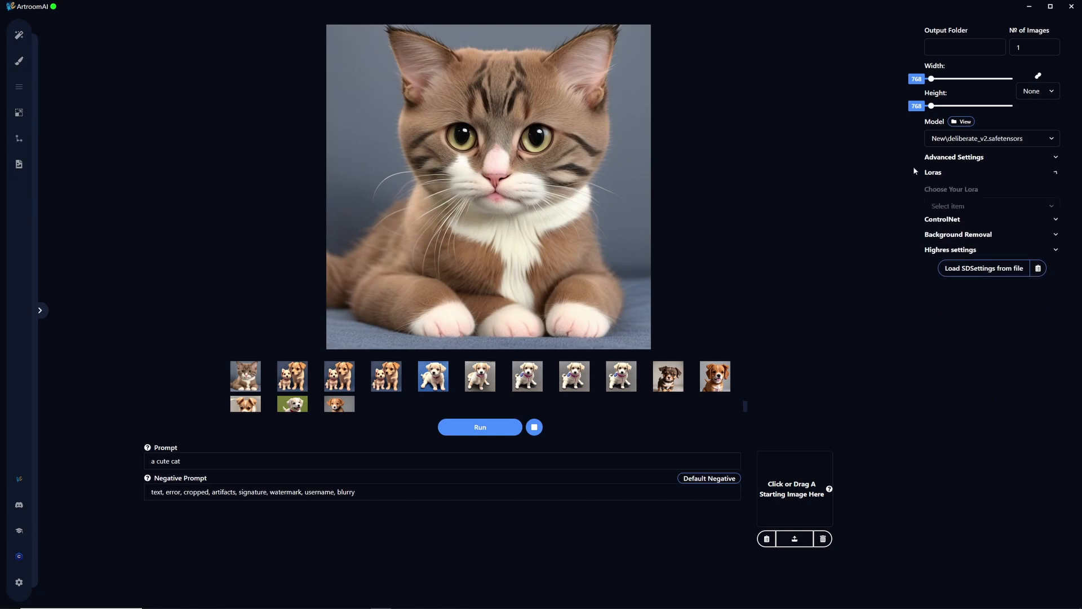
click(969, 207)
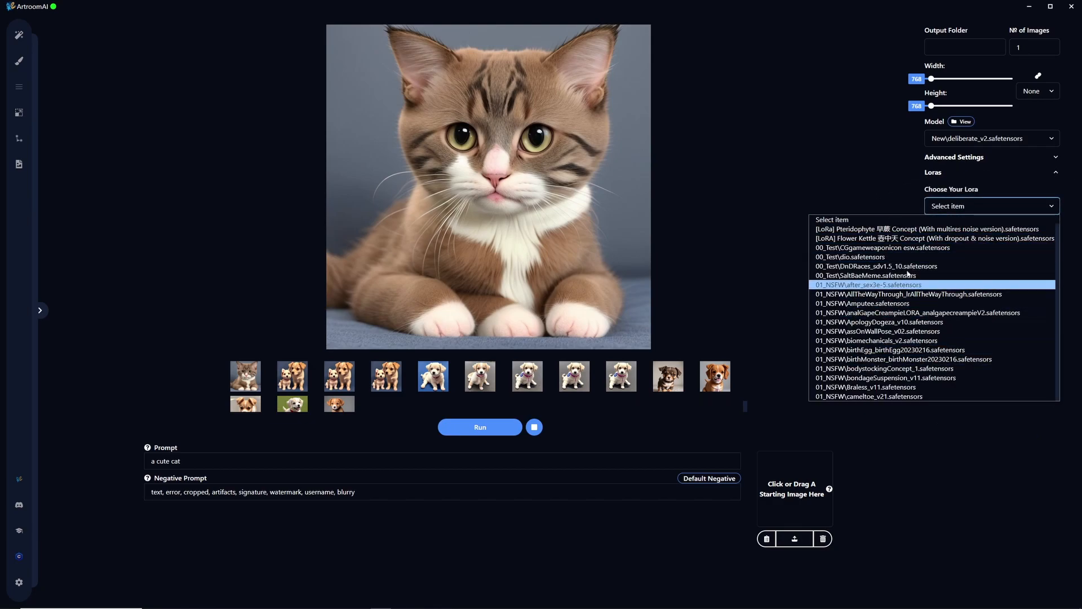
click(966, 267)
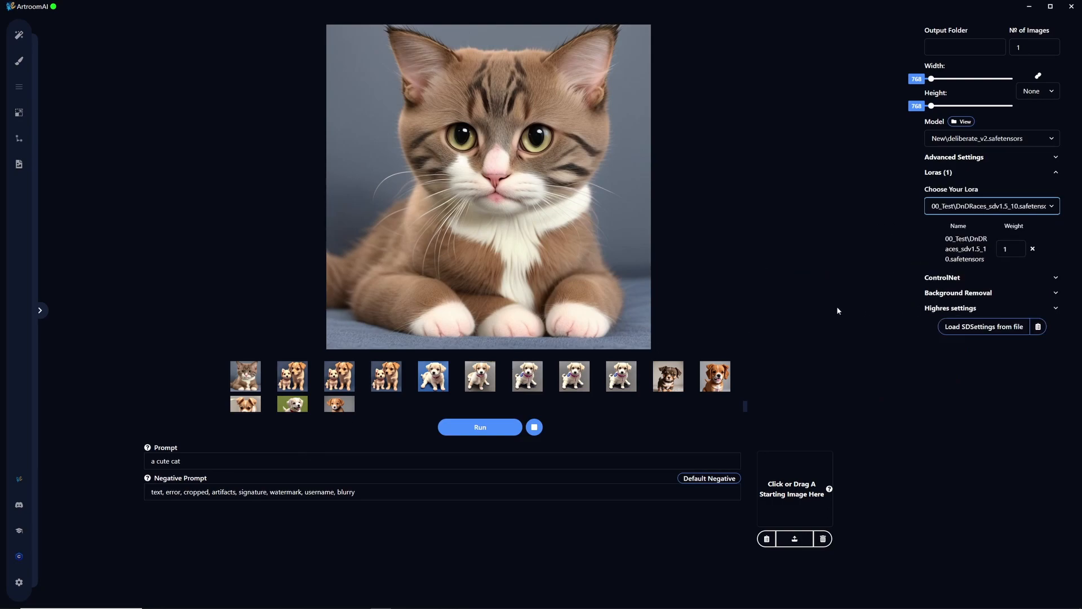
click(1032, 248)
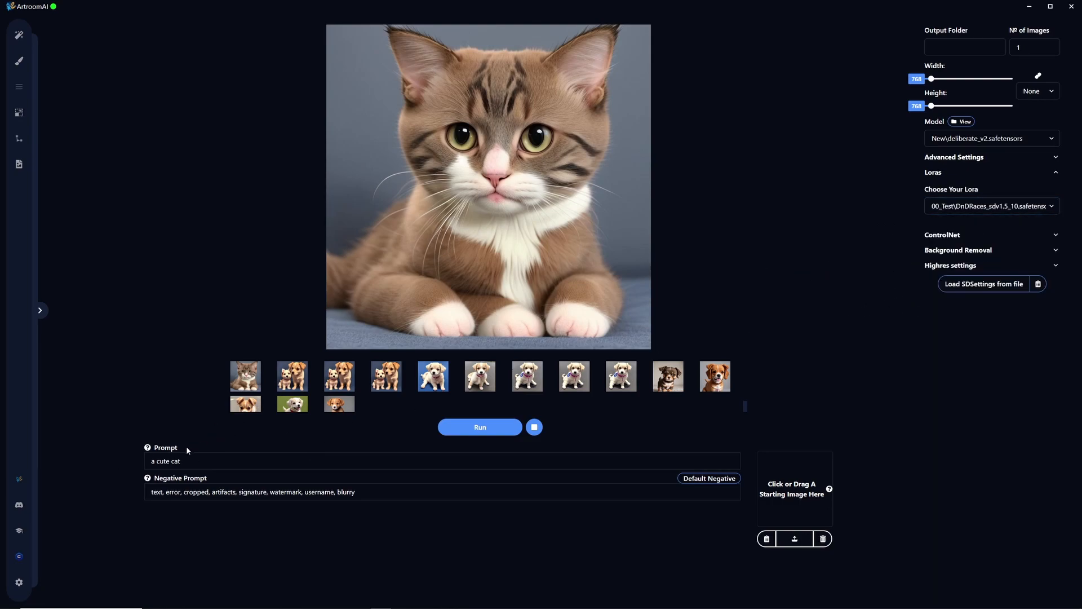
Replace the prompt with "Aracokra" and generate an image without any Lora.
click(244, 457)
key(ctrl+a)
text(Ar)
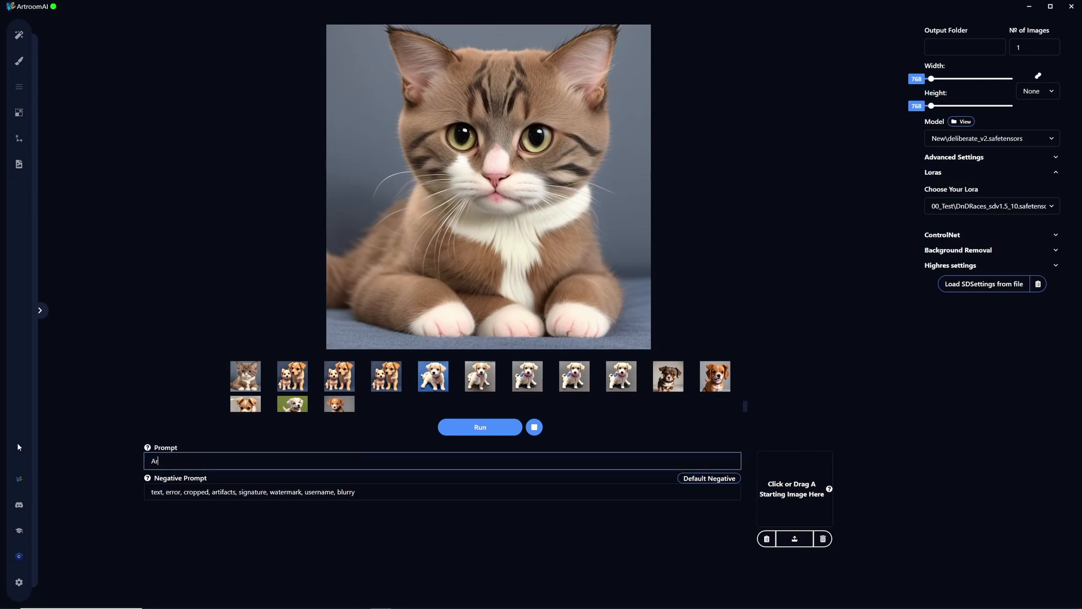
text(acokra)
click(468, 431)
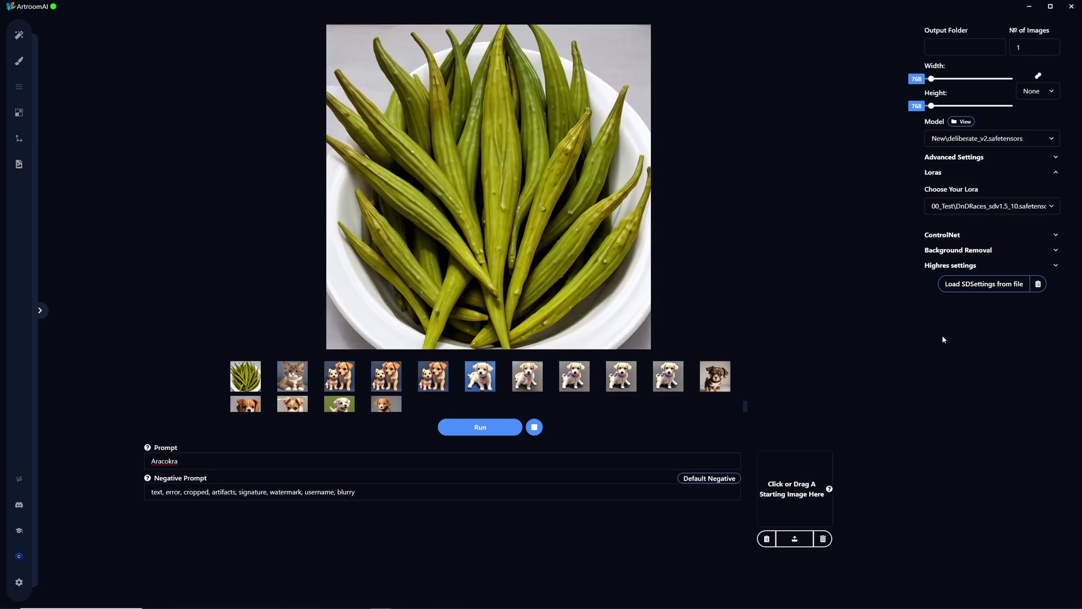
Add the 00_Test\DnDRaces_sdv1.5_10 Lora again, remove the 00_Test\dio Lora picked along the way, and generate an image.
click(974, 207)
click(976, 207)
click(976, 209)
click(885, 267)
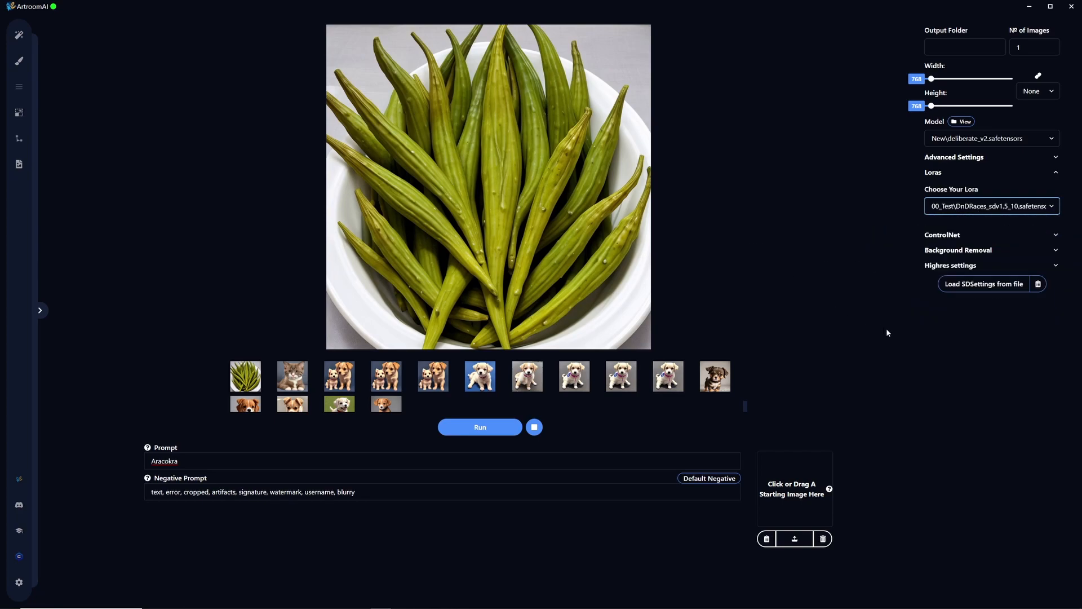
click(955, 209)
click(902, 257)
click(966, 210)
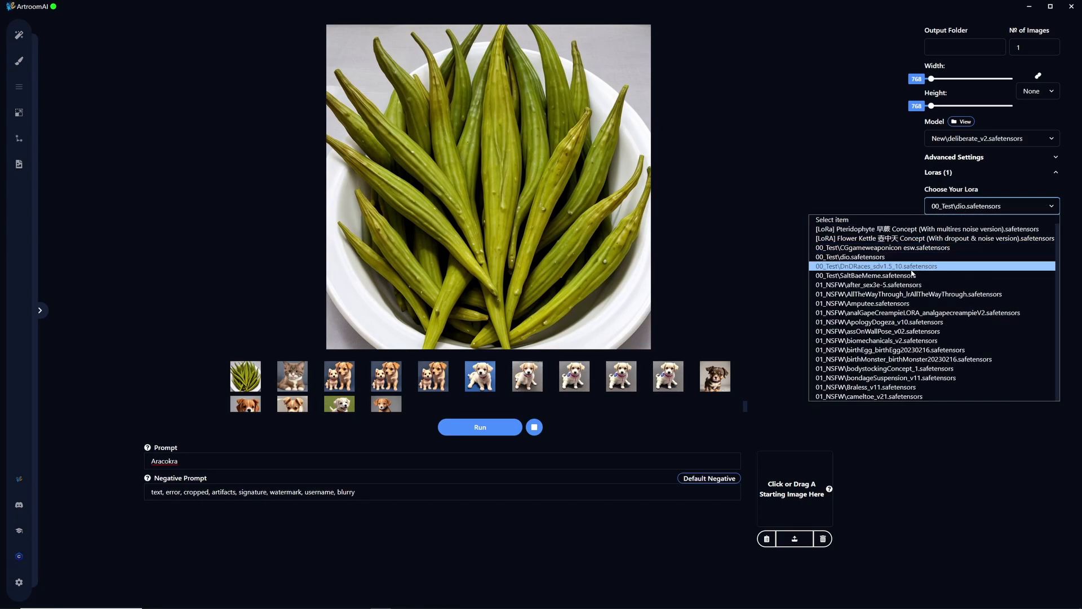
click(912, 266)
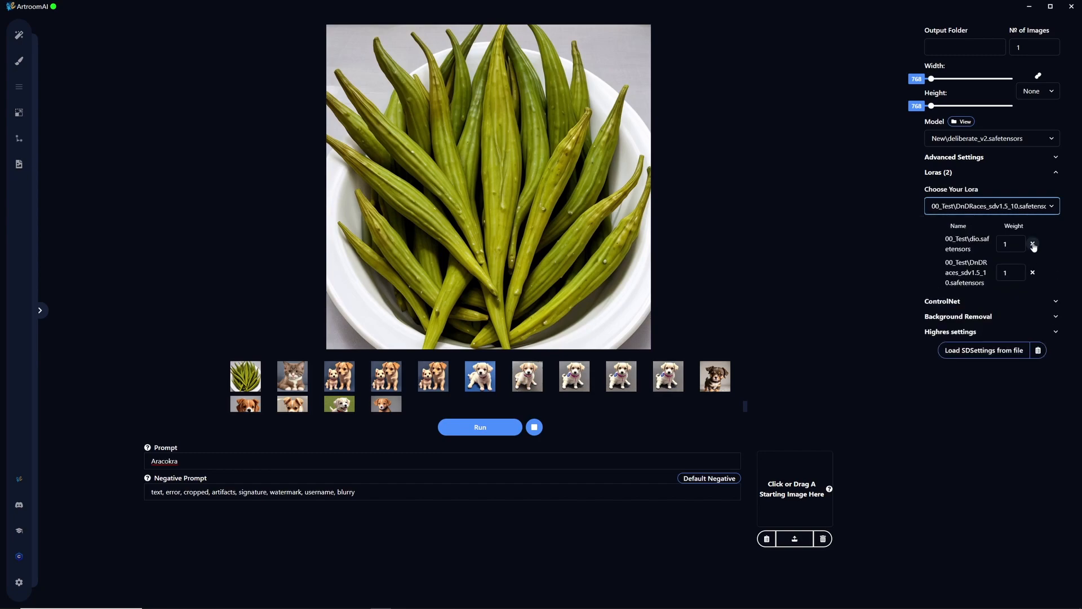
click(1033, 244)
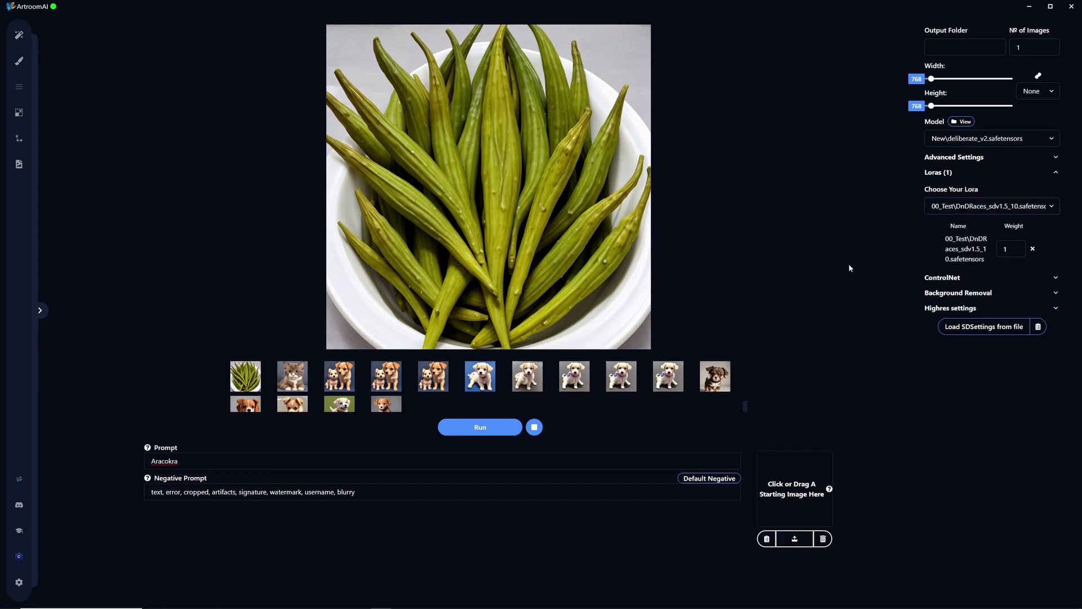
click(467, 431)
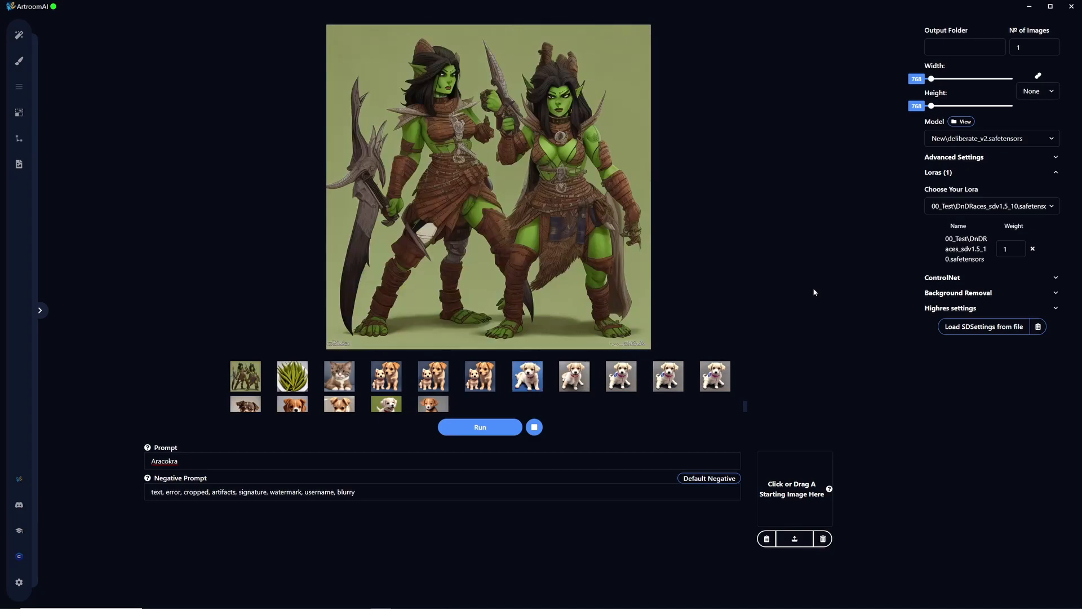
Correct the prompt spelling to "Arakocra" and generate with the DnDRaces Lora applied.
click(164, 460)
key(BackSpace)
text(k)
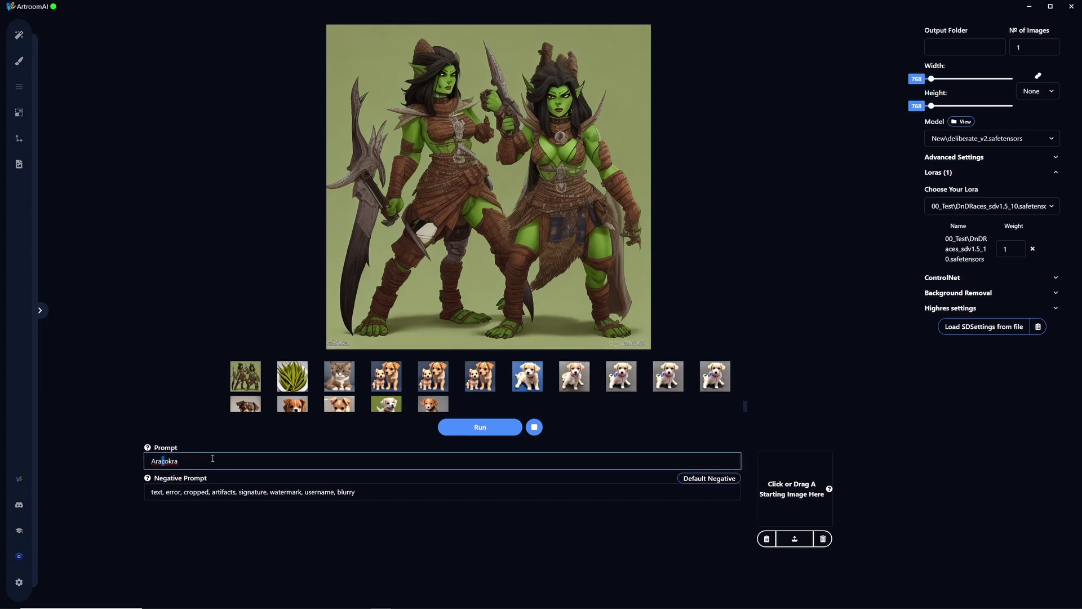
click(172, 461)
key(BackSpace)
text(c)
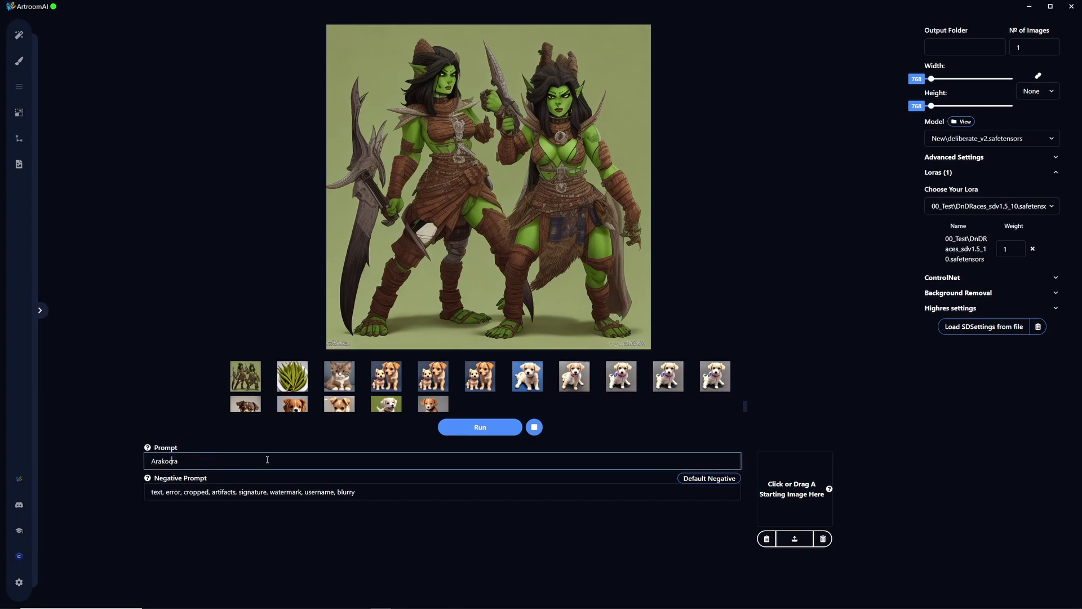
click(471, 431)
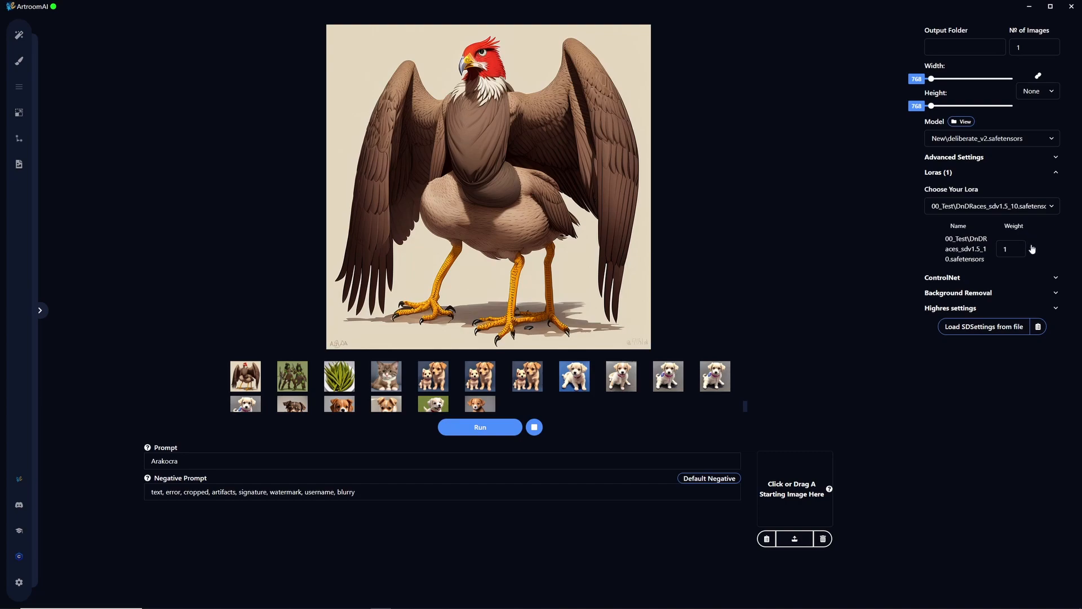
Remove the DnDRaces Lora, generate "Arakocra" without it, and display the earlier bird image for comparison.
click(1032, 249)
click(491, 428)
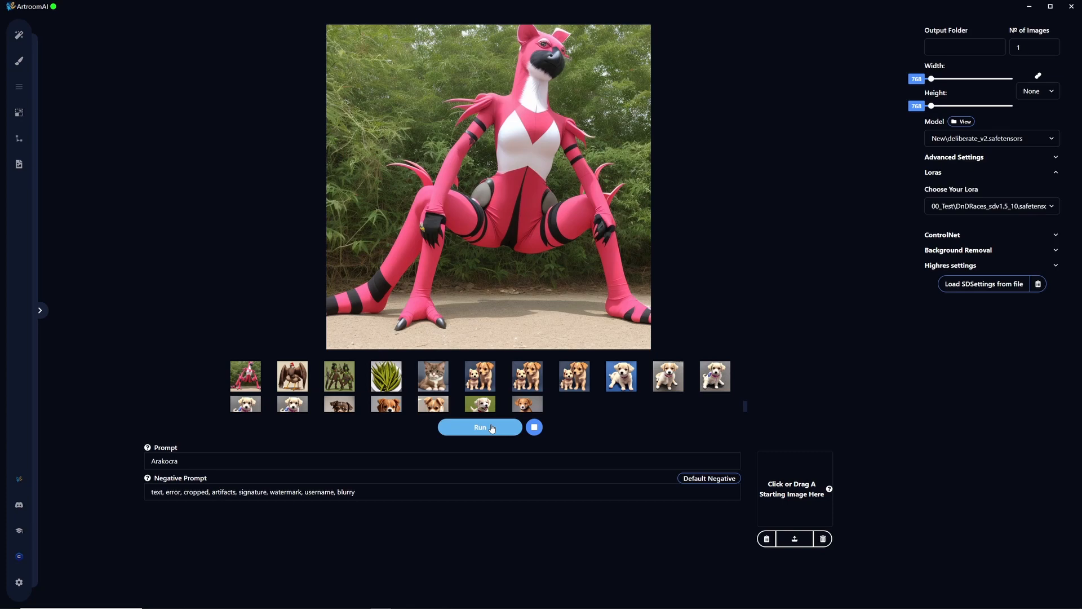
click(292, 379)
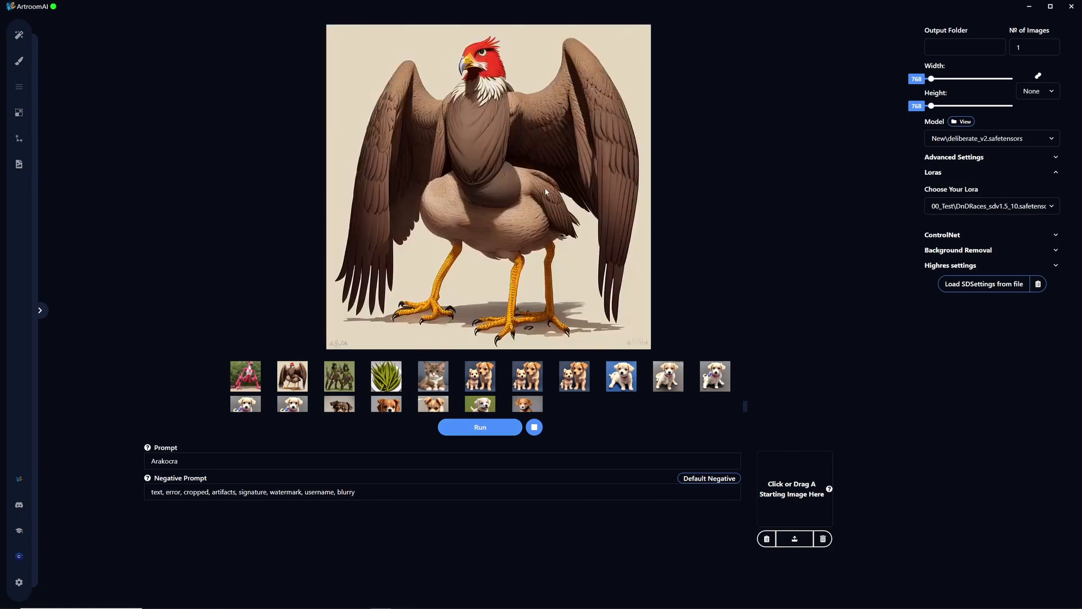
Add the 00_Test\SaltBaeMeme Lora, try giving it a negative weight, and remove it.
click(992, 210)
click(921, 268)
click(967, 213)
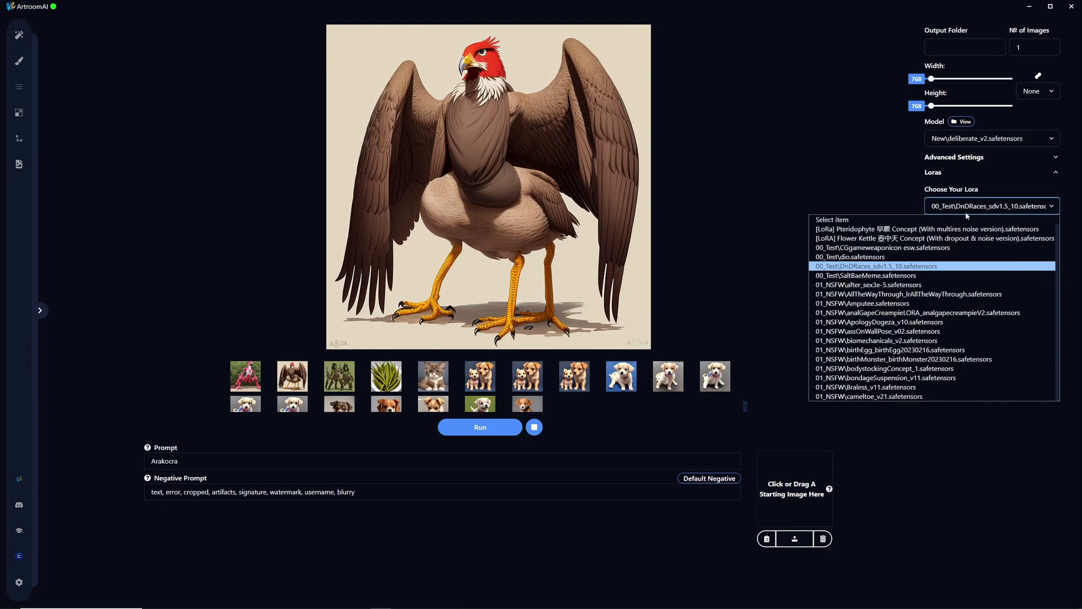
double_click(1012, 249)
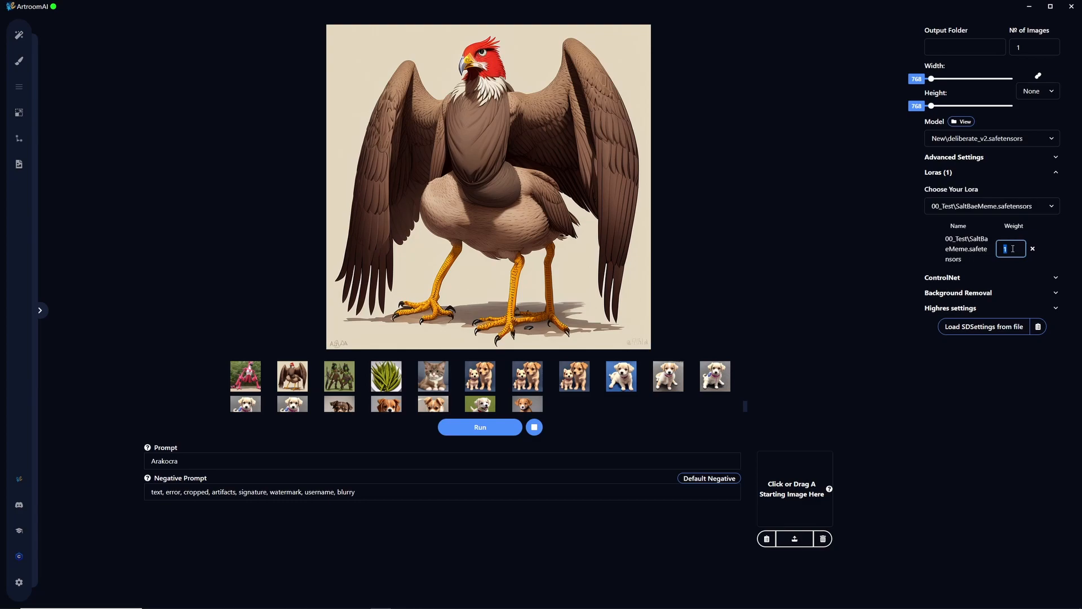
click(1004, 250)
text(-)
click(1034, 249)
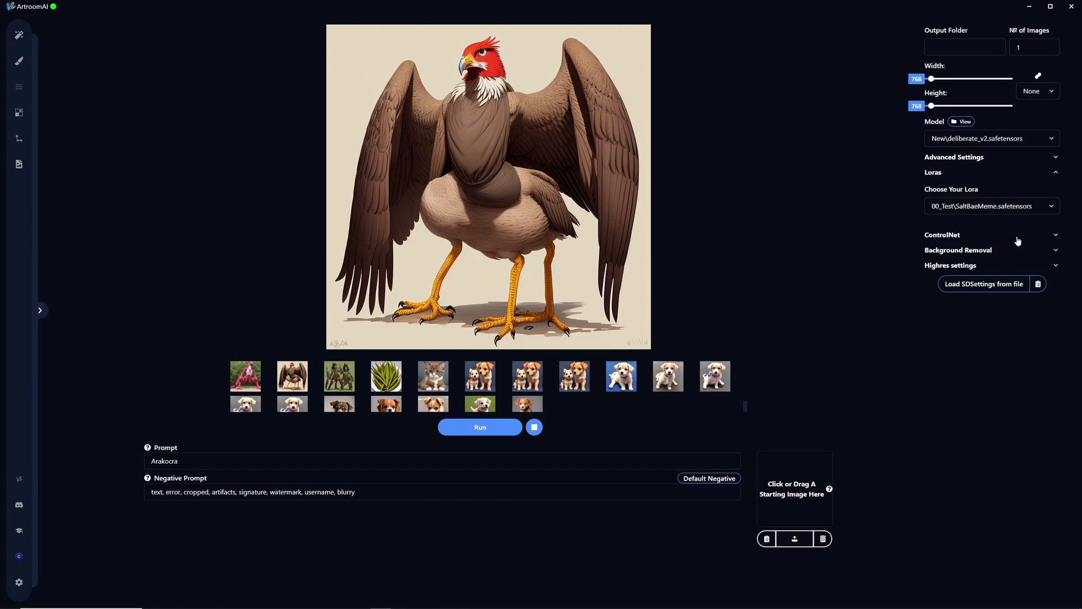
Switch from the Lora settings to the ControlNet settings and choose the Soft Edge ControlNet.
click(951, 173)
click(950, 187)
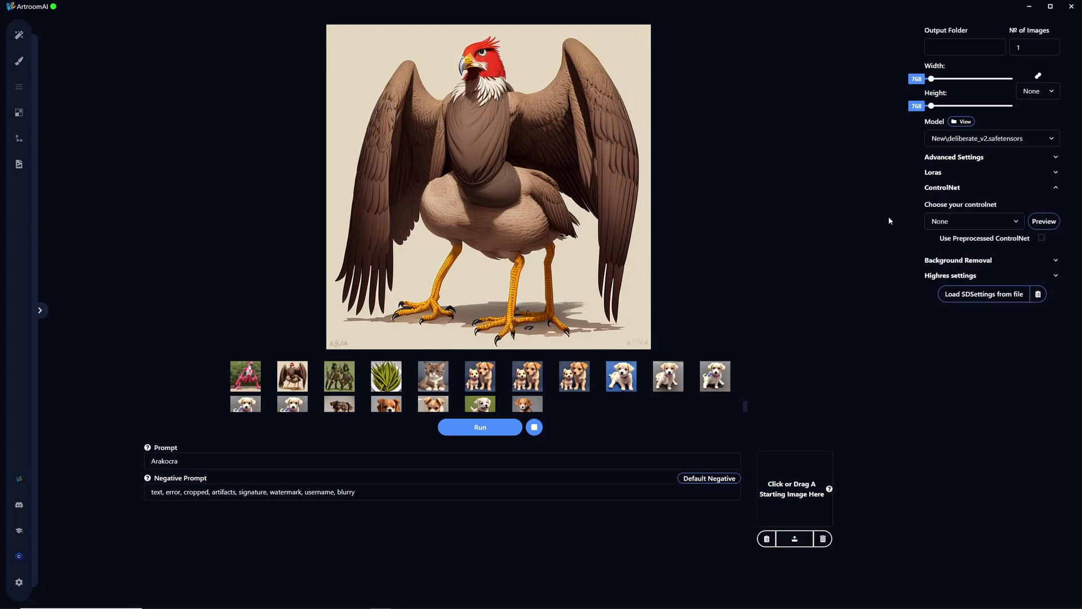
click(957, 221)
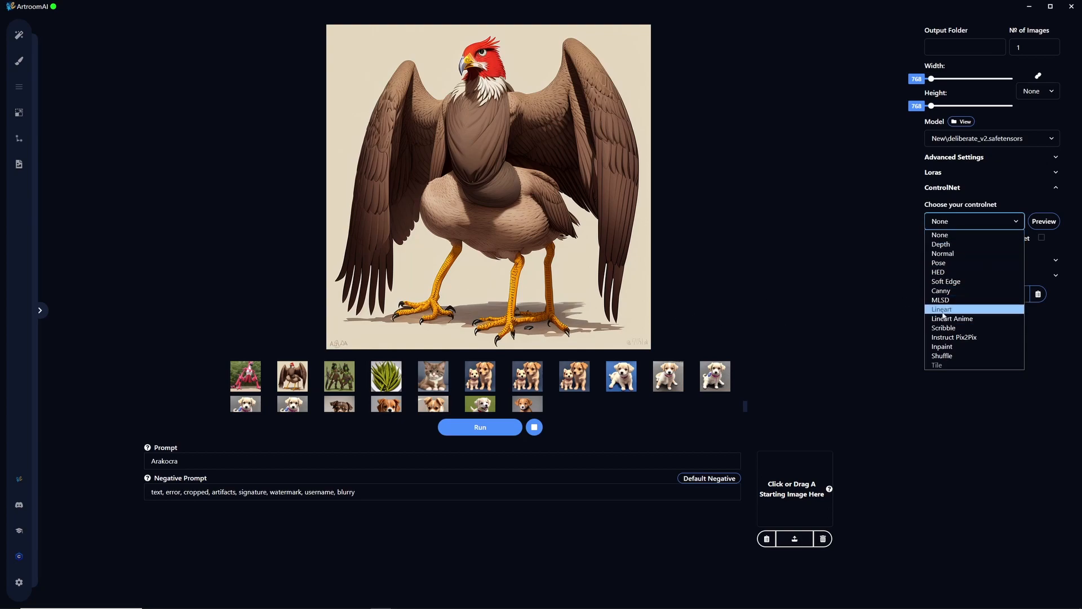
click(963, 283)
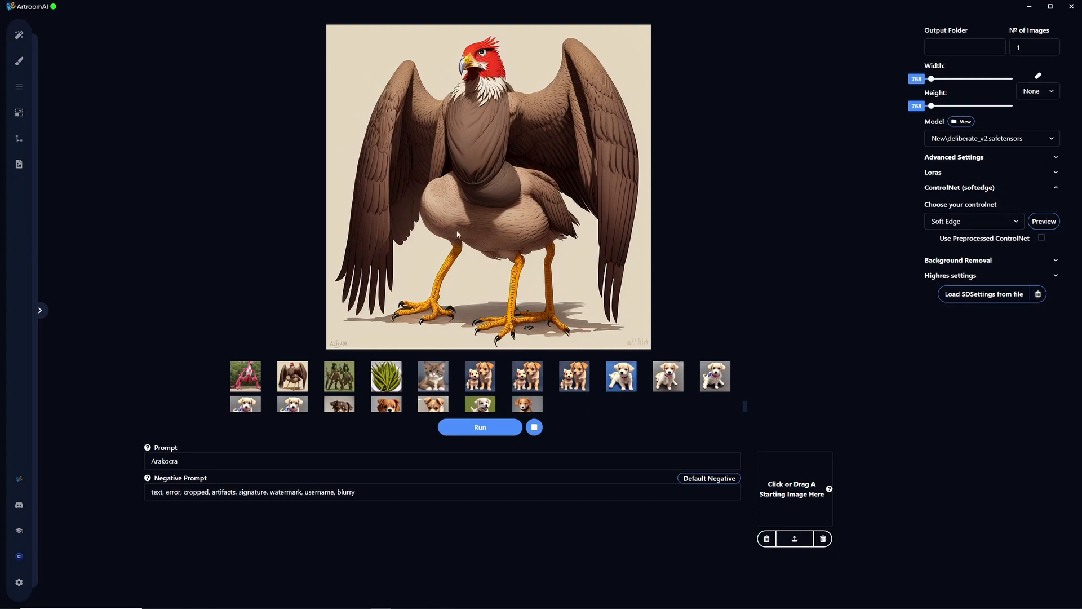
Use the displayed bird image as the starting image and preview its Soft Edge ControlNet result.
right_click(485, 163)
click(516, 172)
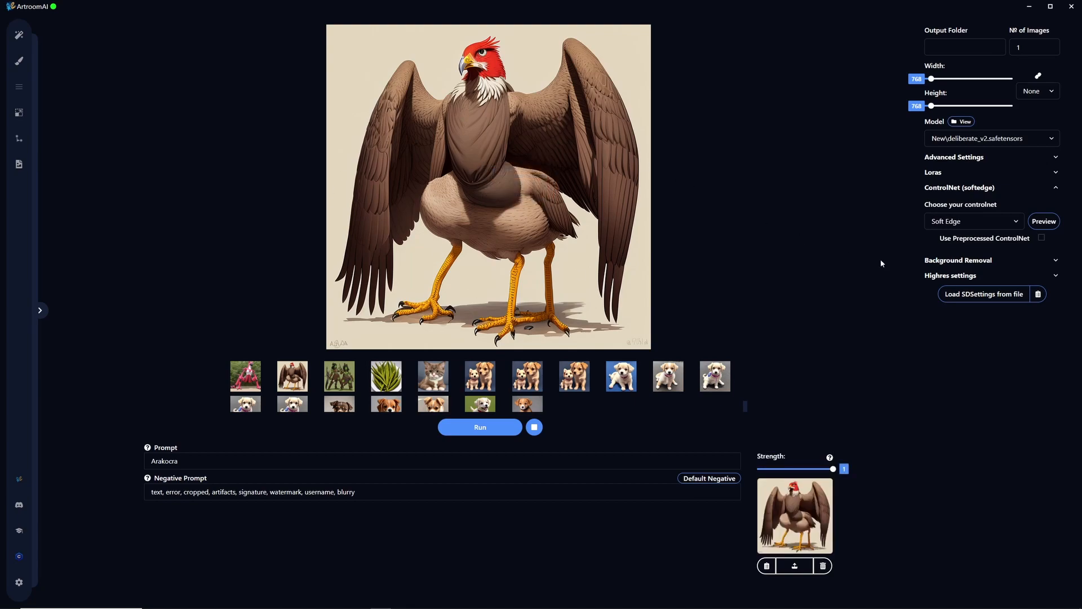
click(1044, 222)
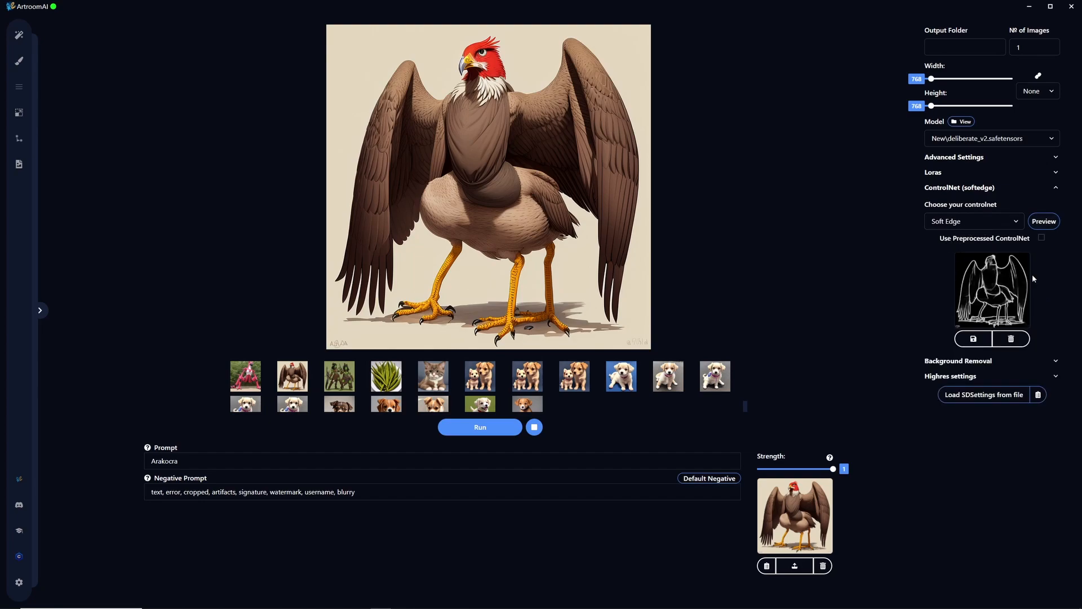
Generate "Arakocra" with the Soft Edge ControlNet, and generate again with the starting image strength set to 0.8.
click(208, 461)
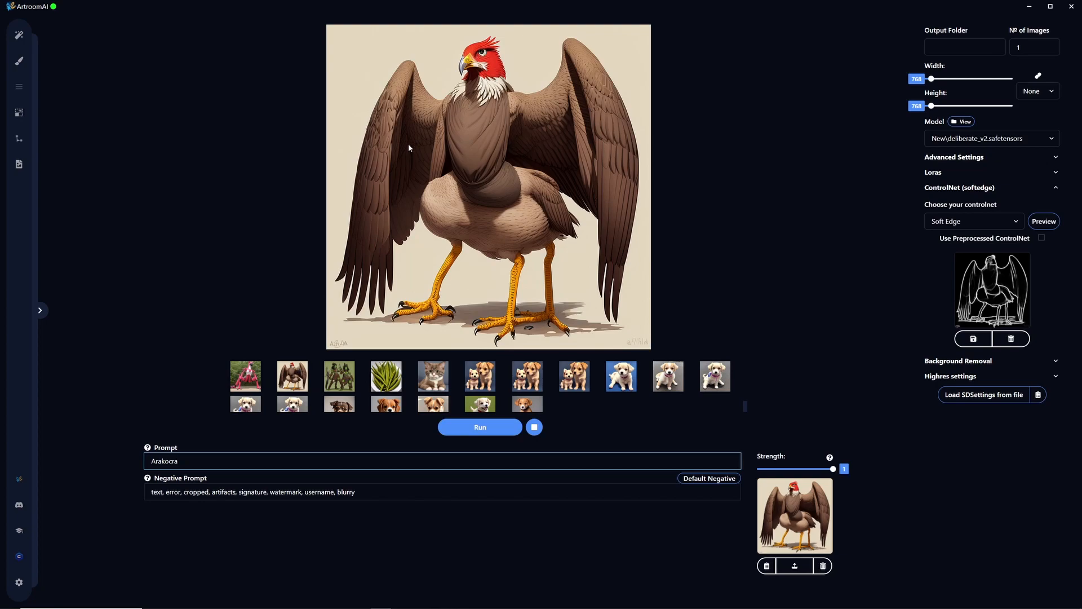
click(470, 431)
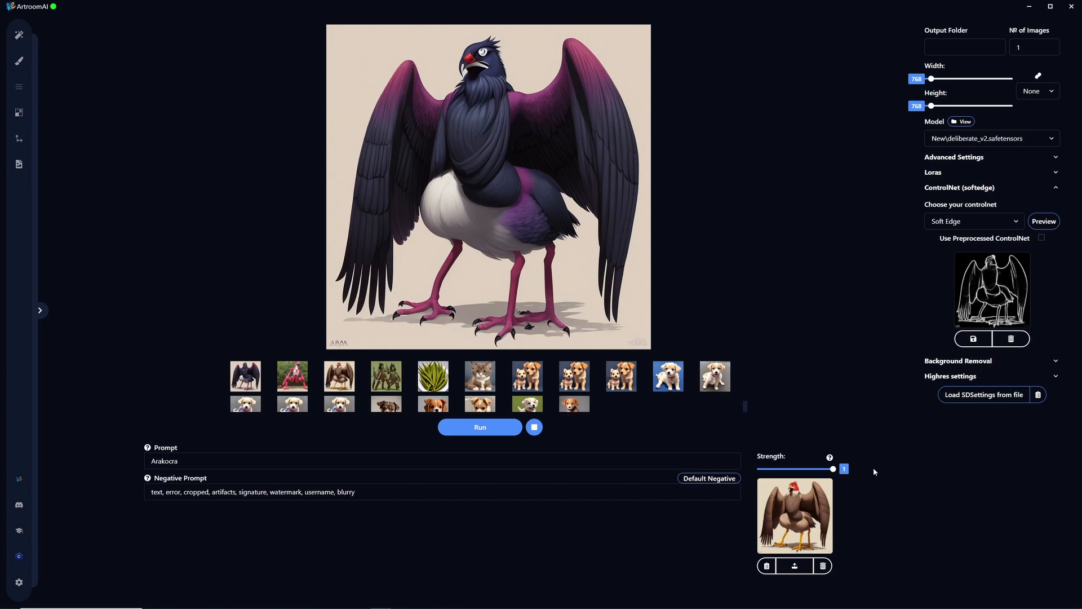
drag(832, 468, 818, 472)
click(490, 428)
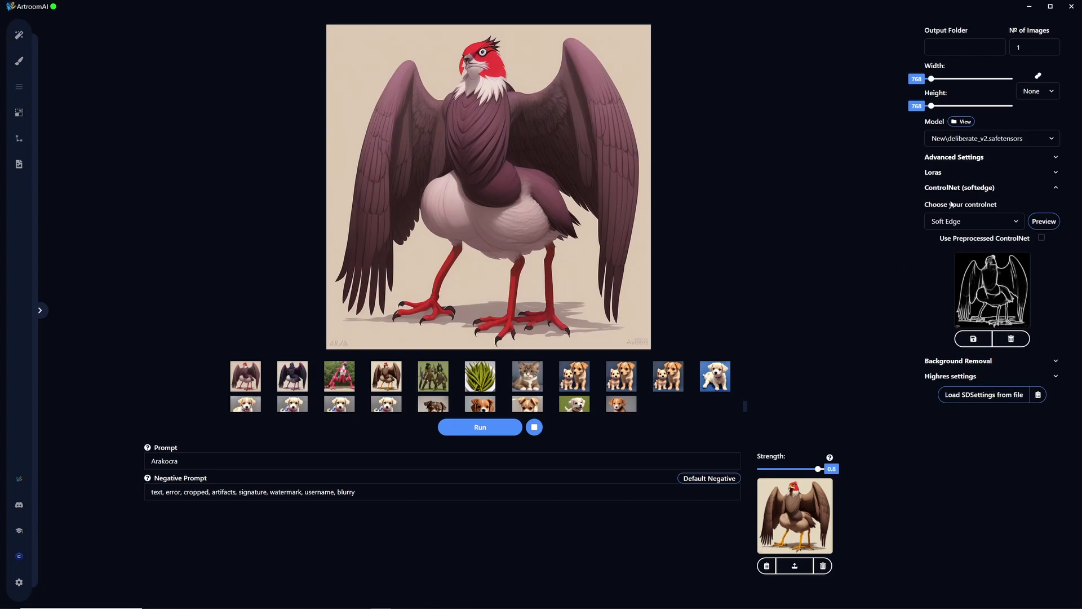
Preview the bird image with the Depth ControlNet, and switch the ControlNet to Scribble.
click(957, 223)
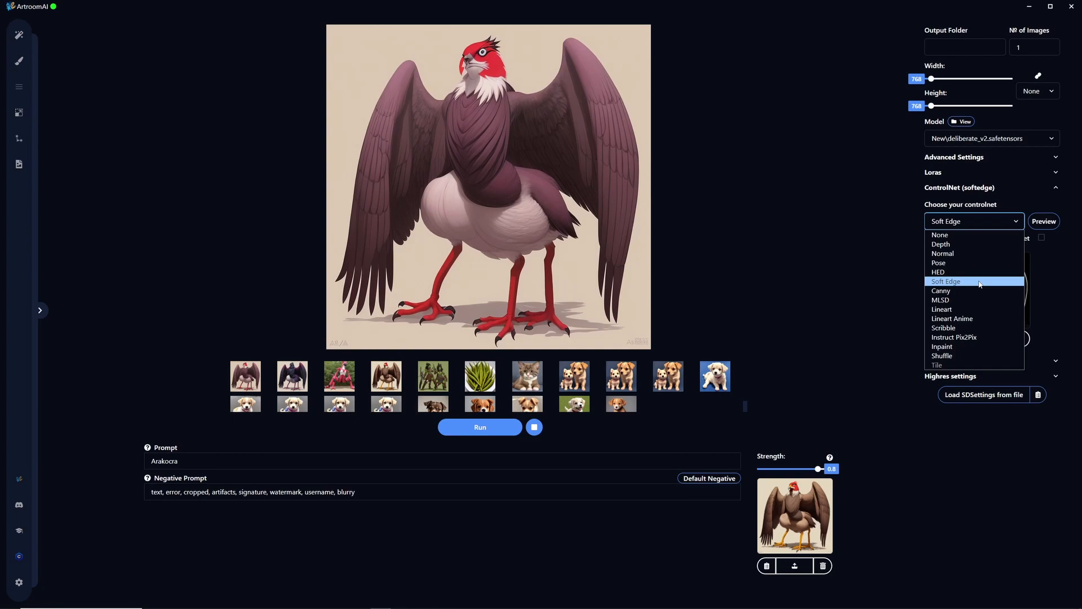
click(951, 244)
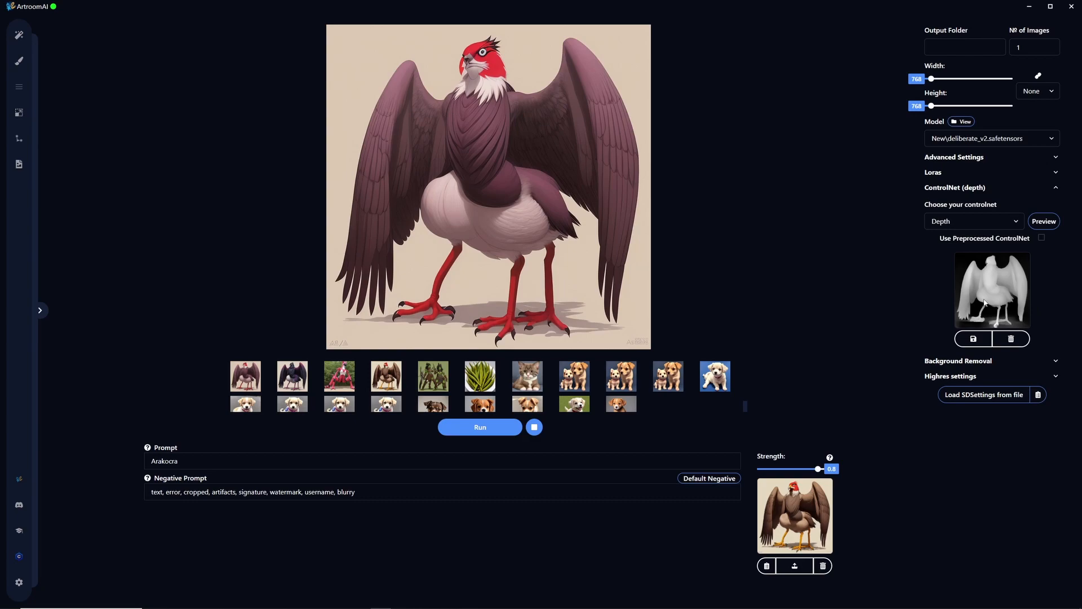
click(974, 226)
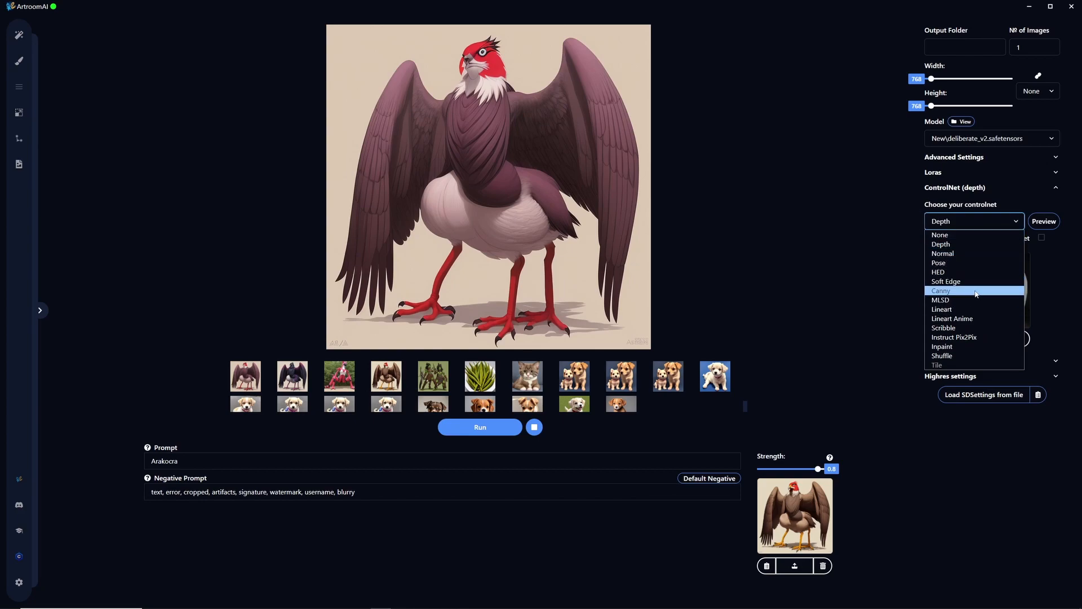
click(956, 328)
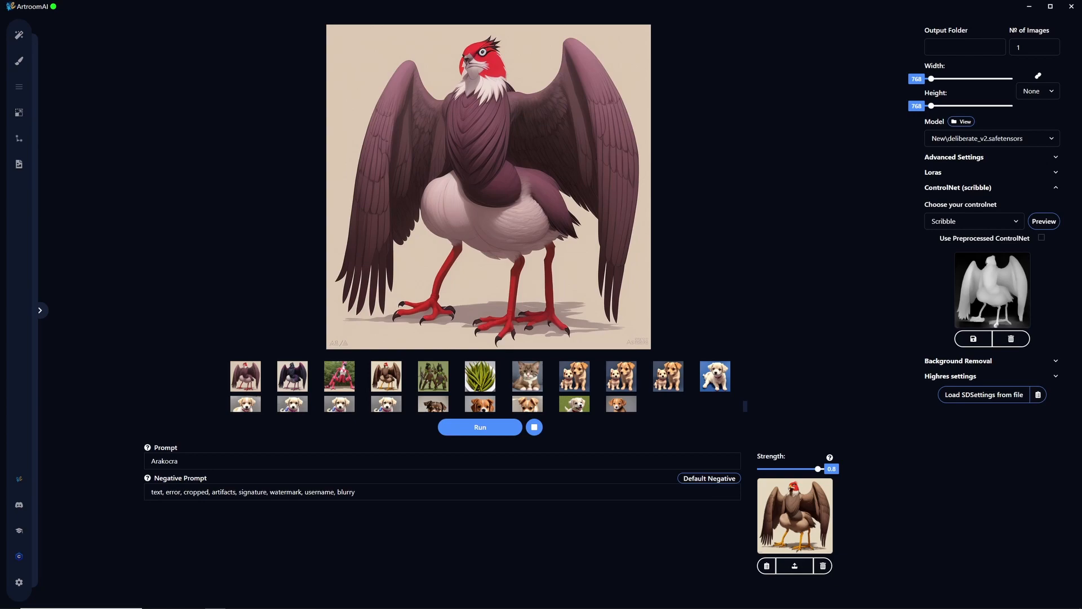
Replace the starting image with the black sword silhouette, set its strength to 1, and clear the old ControlNet preview.
click(823, 566)
click(781, 489)
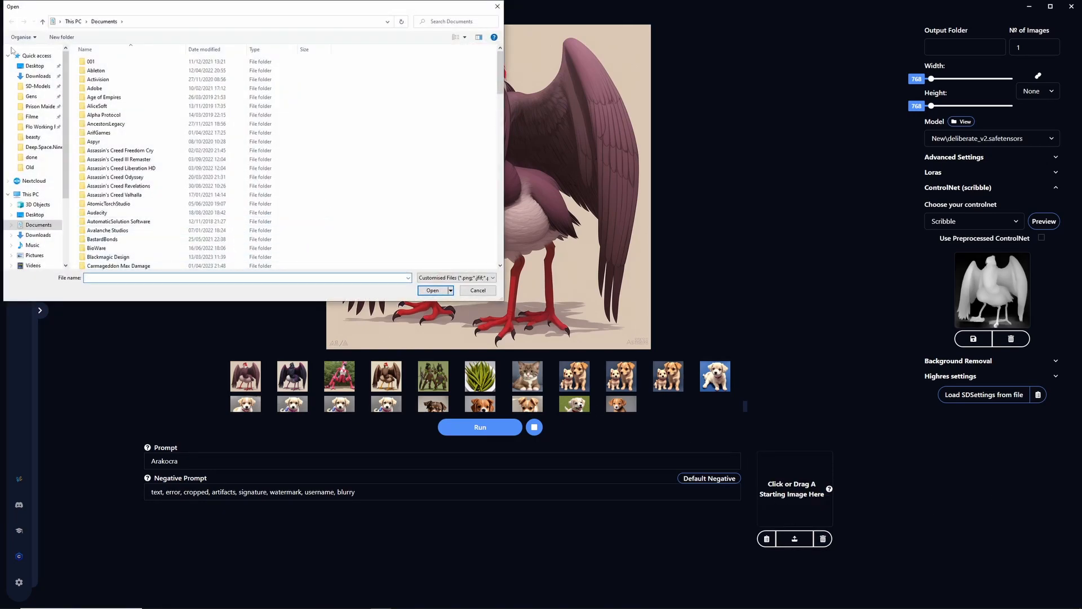
double_click(99, 62)
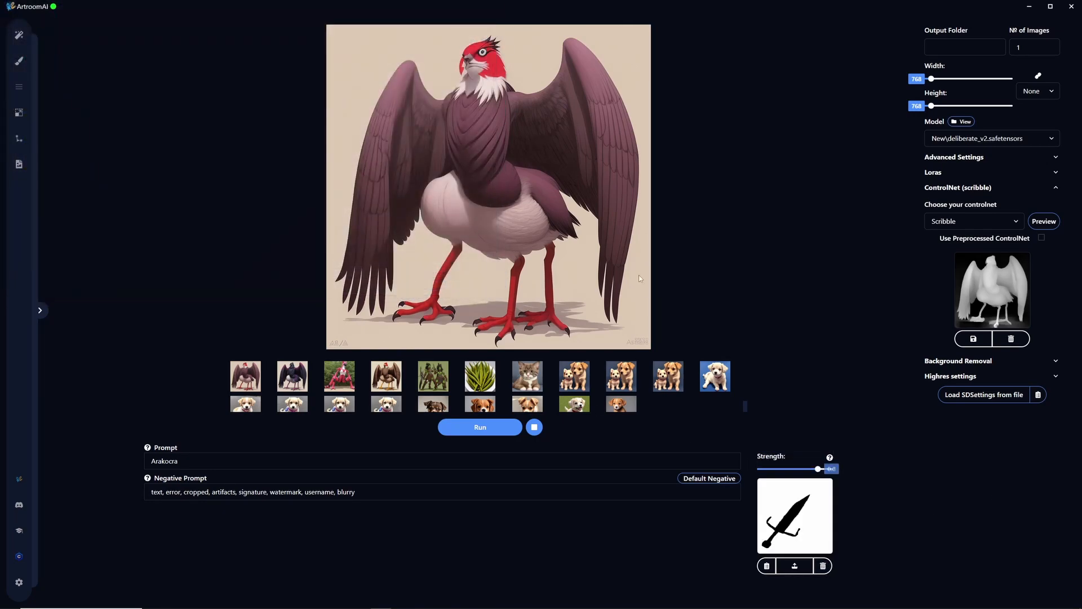
drag(818, 468, 834, 469)
click(1010, 339)
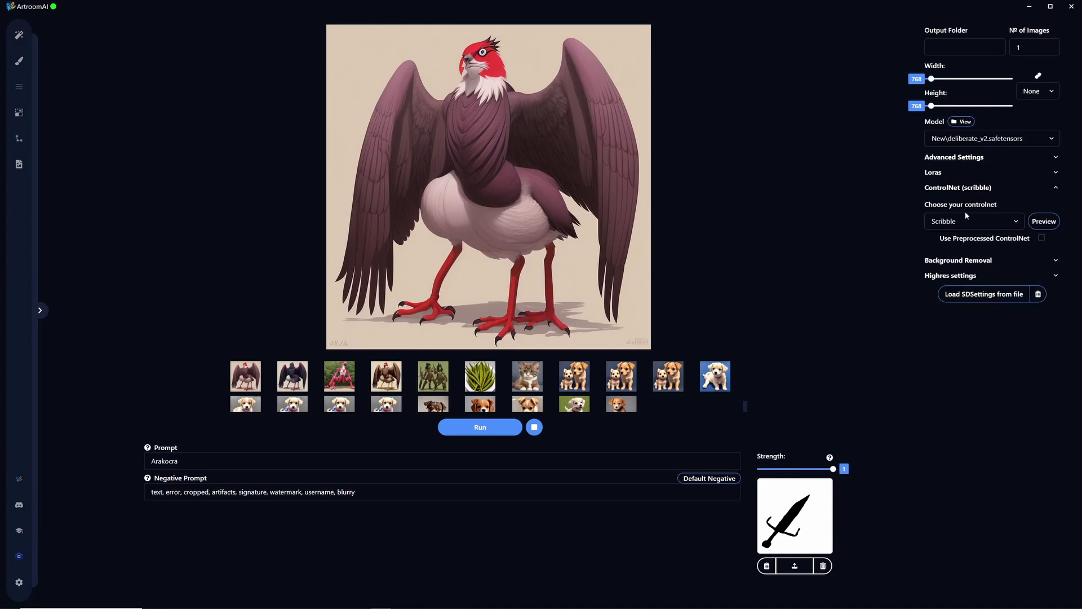
Replace the prompt with "sword" and generate an image using the Scribble ControlNet.
drag(237, 464, 21, 467)
text(sword)
click(480, 436)
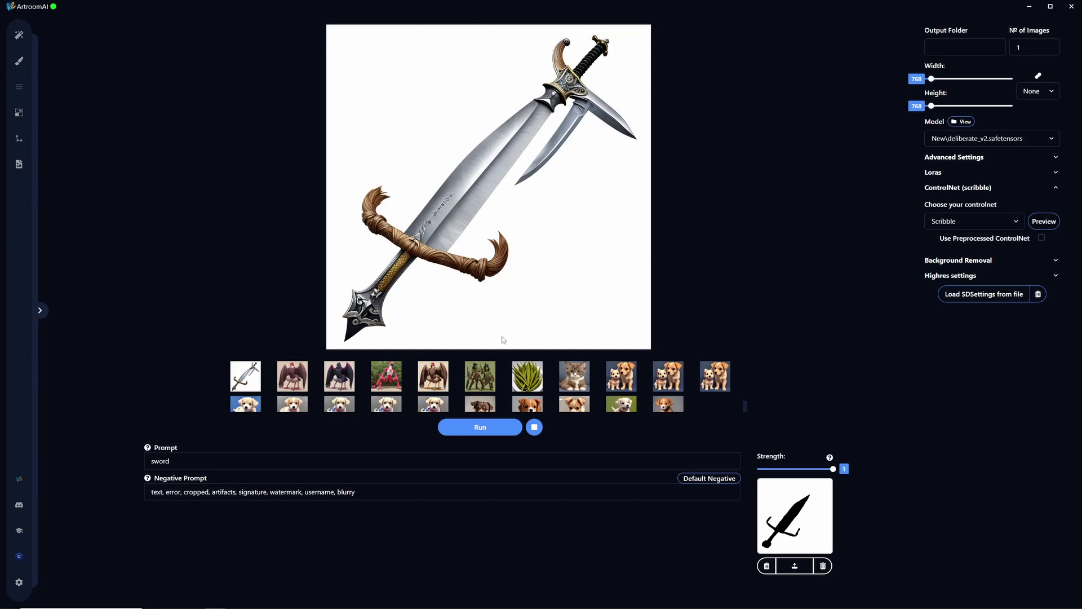
Generate the sword with a lower starting image strength, and generate it again at strength 0.85.
click(817, 468)
drag(817, 473, 810, 474)
click(497, 421)
drag(825, 466, 822, 468)
click(494, 431)
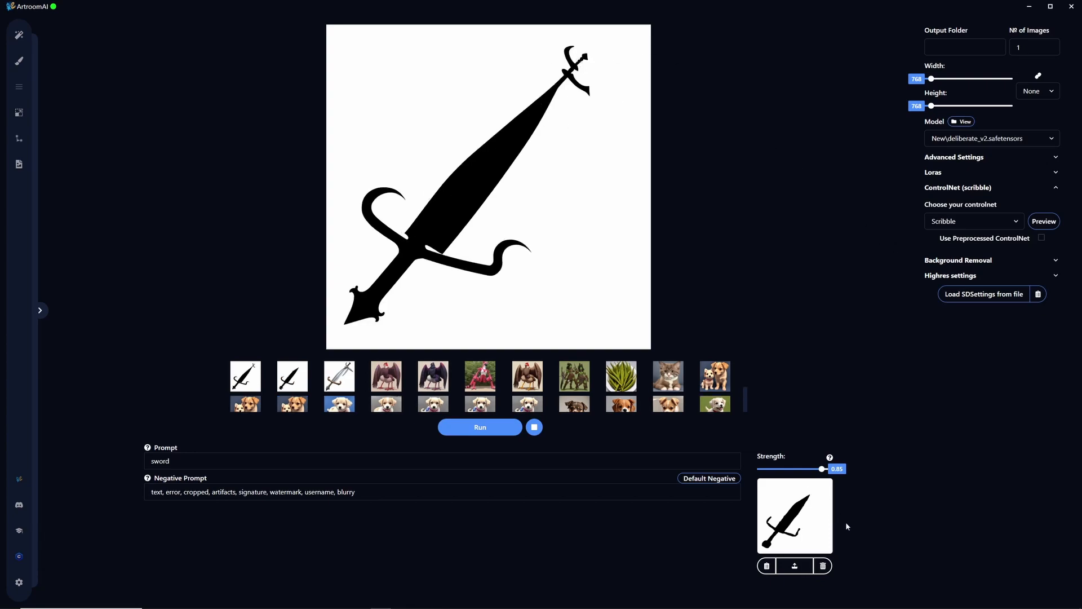
Clear the sword starting image and switch from the ControlNet settings to the Background Removal settings.
drag(829, 472, 842, 471)
click(823, 566)
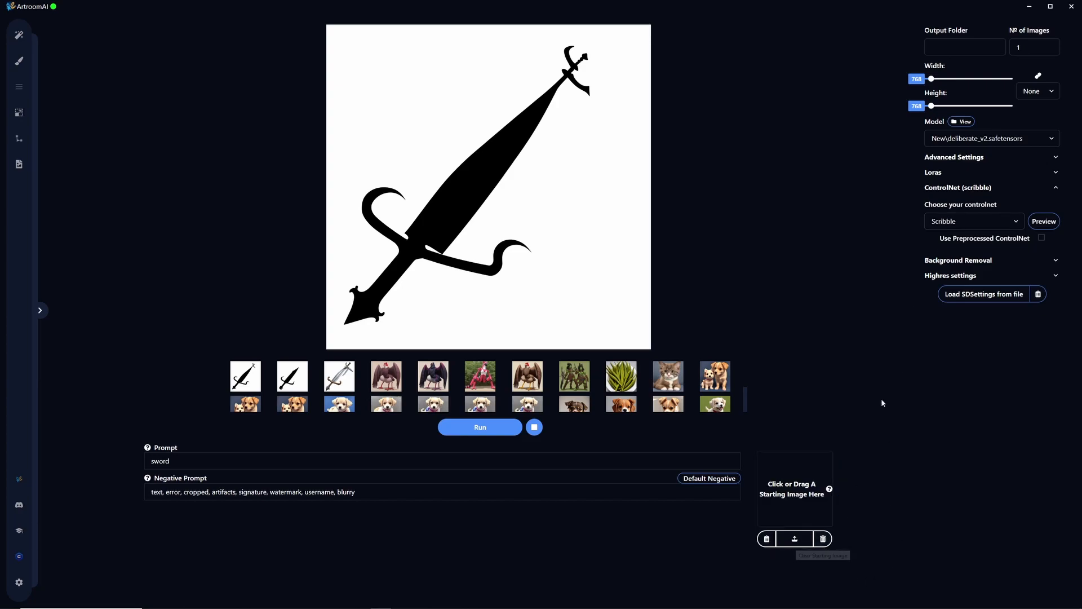
click(950, 225)
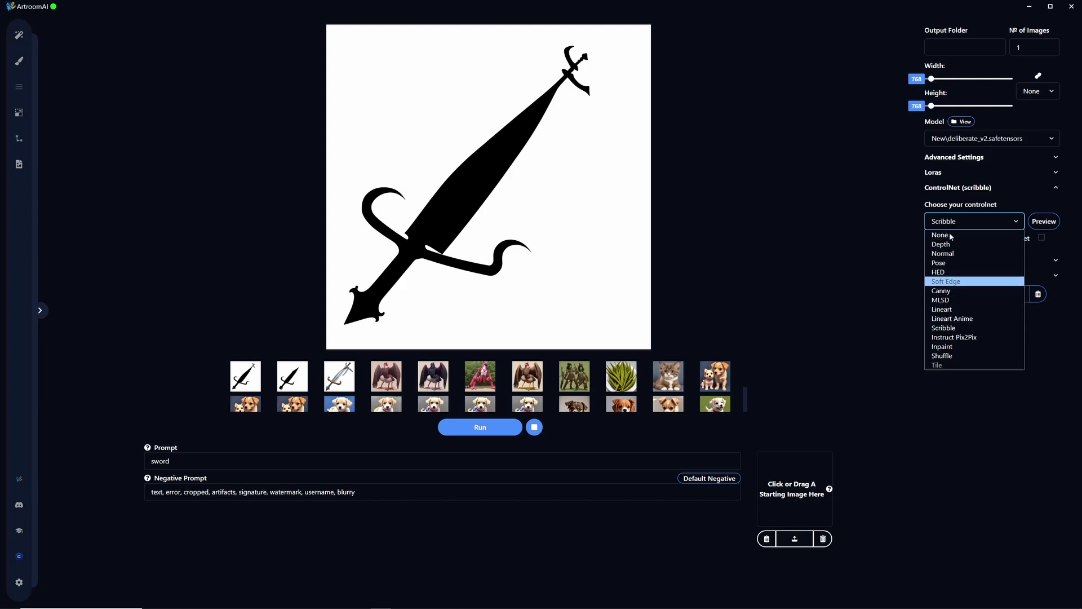
click(843, 262)
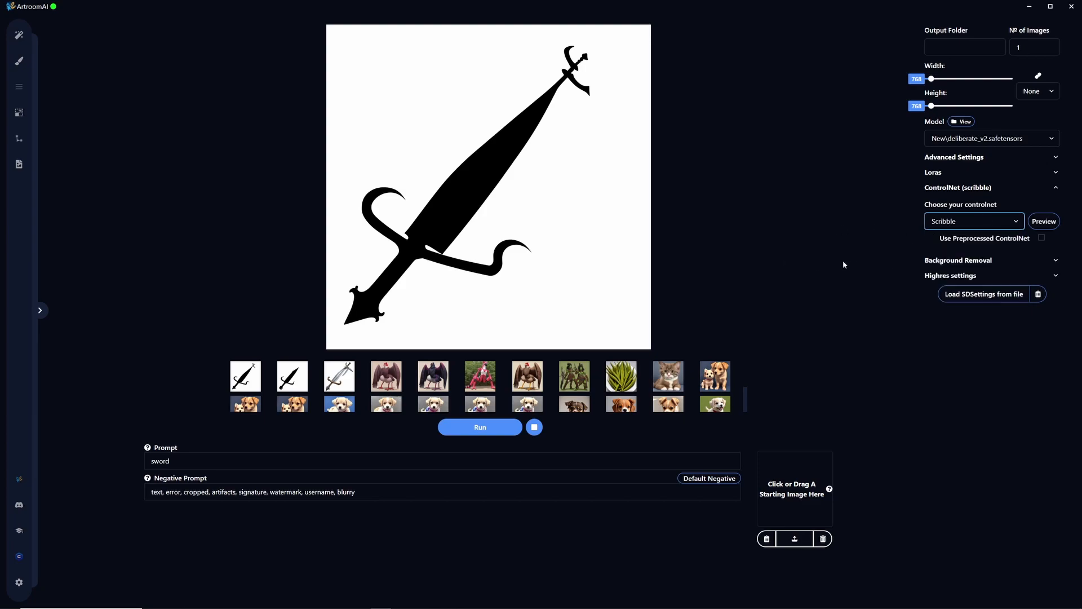
click(962, 189)
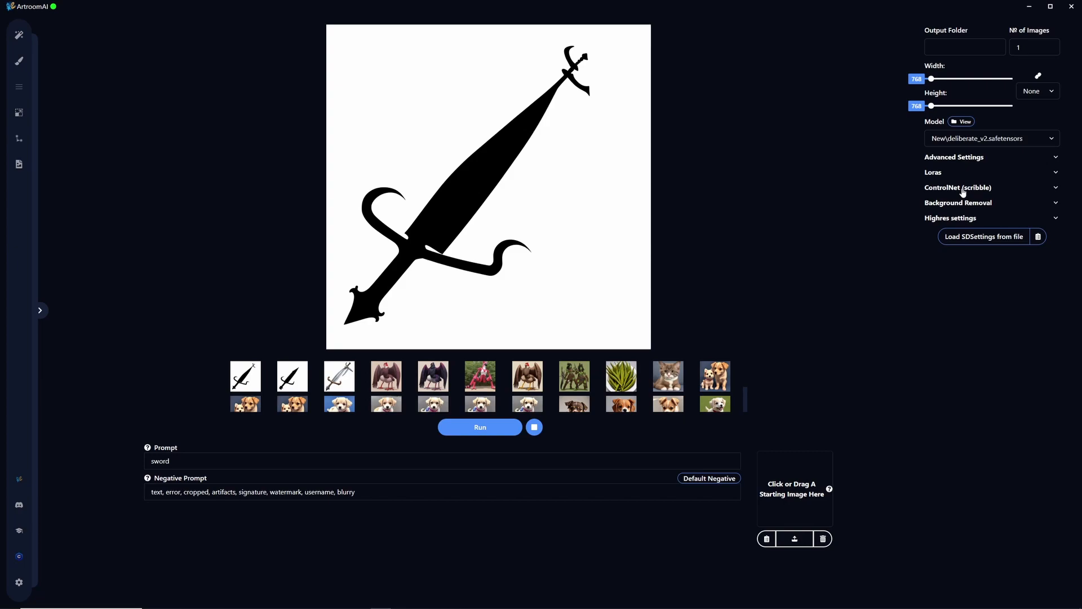
click(963, 190)
click(963, 189)
click(961, 203)
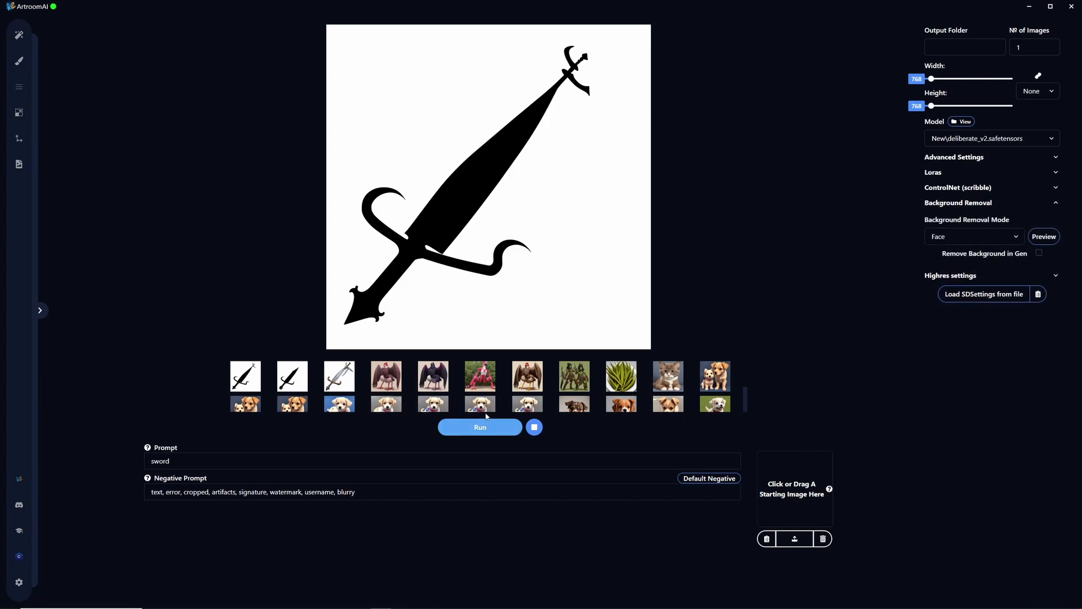
Set the generated cat picture as starting image, preview its Standard background removal, and try reusing the cutout as starting image.
click(666, 375)
right_click(496, 172)
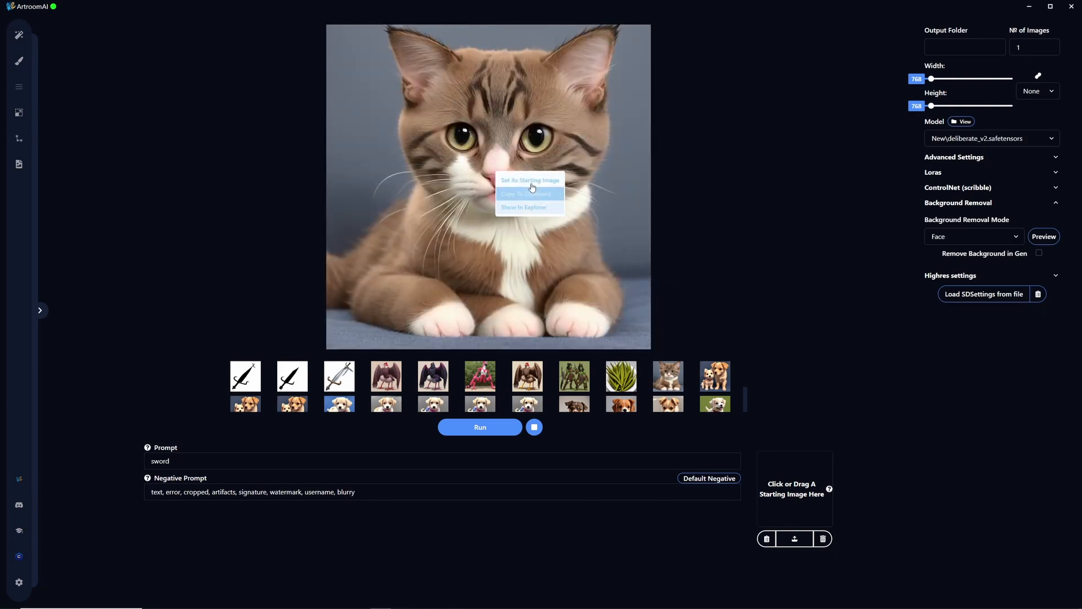
click(524, 183)
click(974, 236)
click(953, 268)
click(1041, 239)
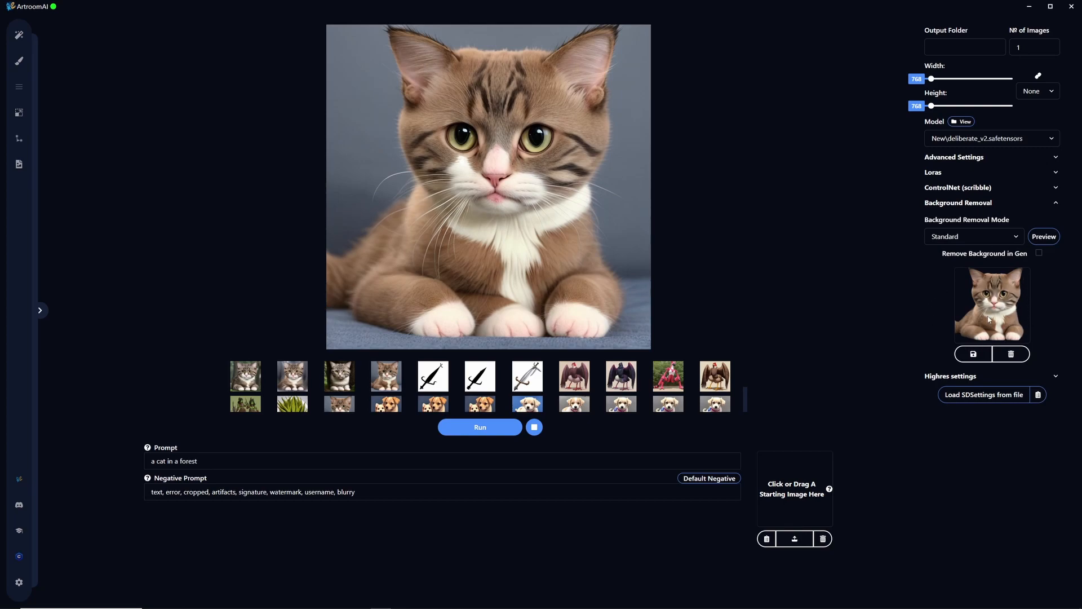
drag(999, 304, 809, 479)
Review the Highres settings while trying a 1024 × 1024 image size, and return the size to 768 × 768.
click(962, 209)
click(929, 220)
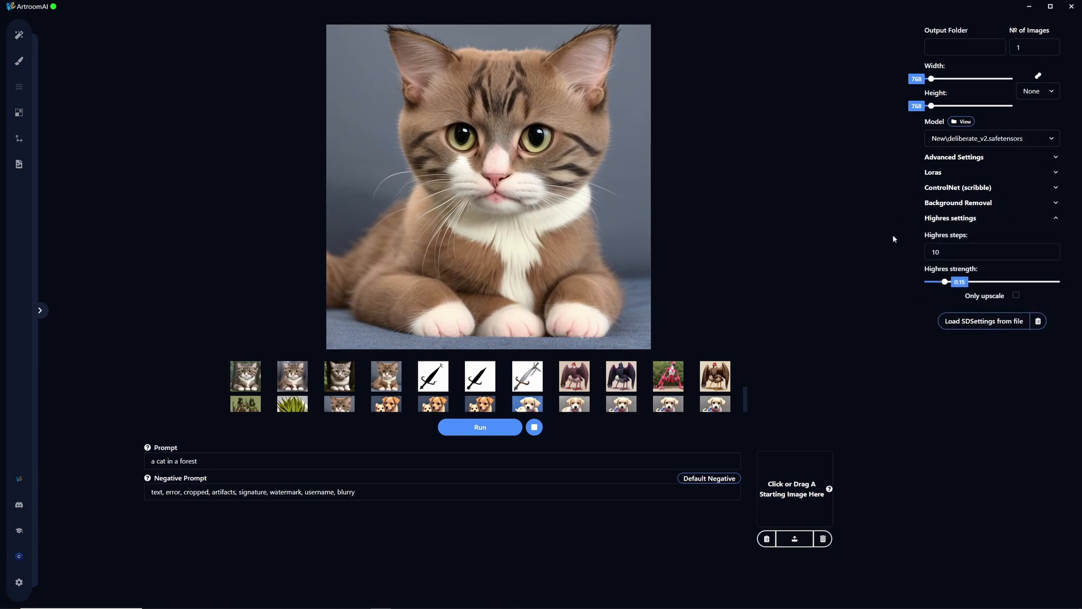
click(929, 249)
mouse_move(948, 82)
mouse_down()
mouse_move(974, 84)
mouse_move(934, 84)
mouse_up()
click(936, 253)
drag(931, 79, 938, 111)
click(942, 218)
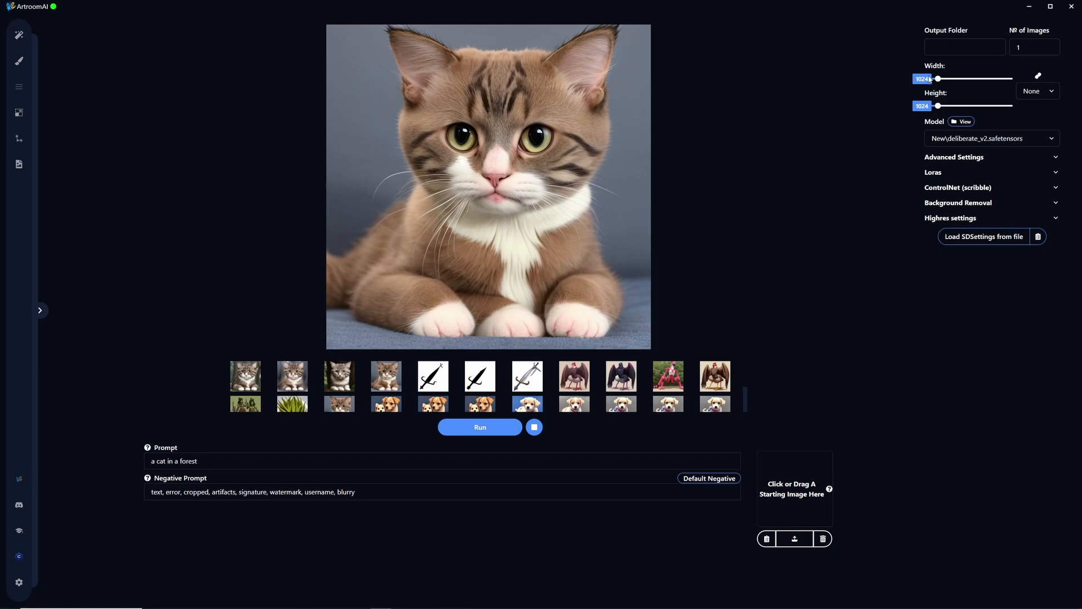
drag(939, 79, 932, 107)
Change the prompt to "a cat in the style of van gogh" and generate an image.
mouse_move(225, 465)
mouse_down()
mouse_move(156, 464)
mouse_move(208, 460)
mouse_up()
click(146, 458)
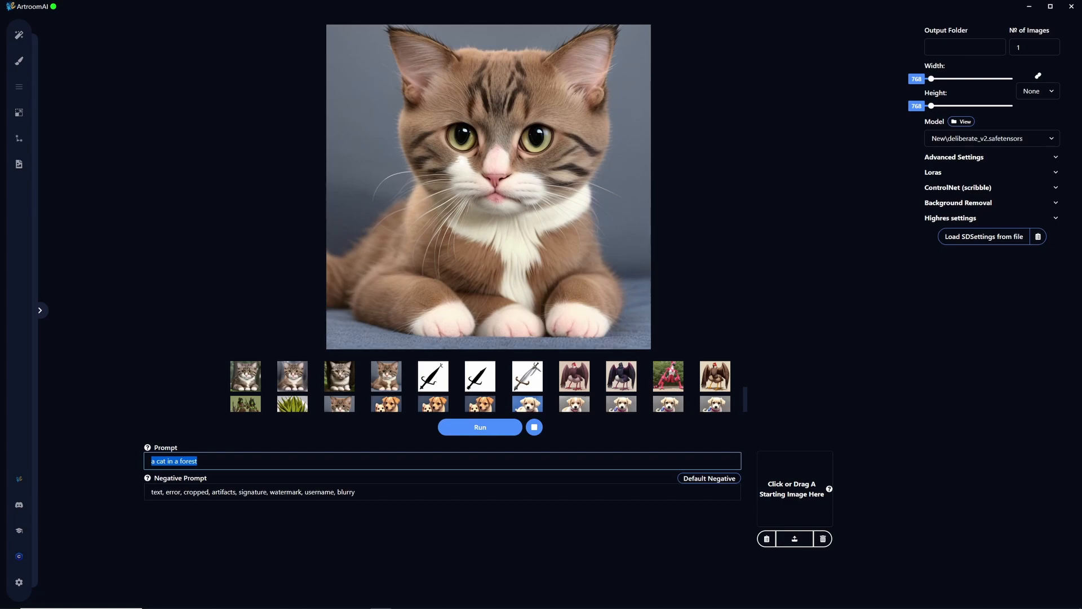
key(alt+Tab)
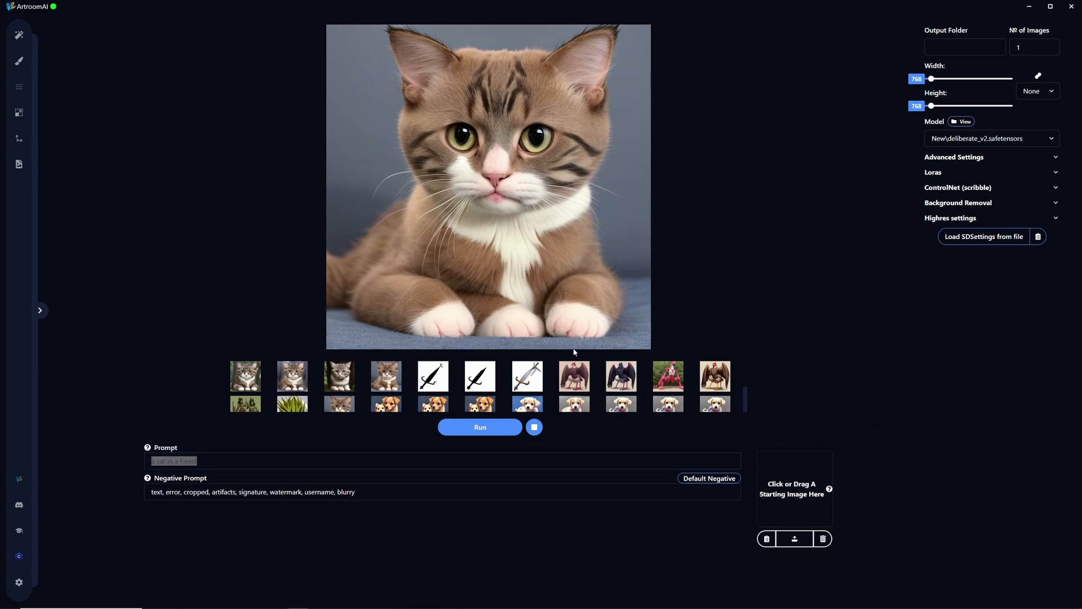
click(302, 456)
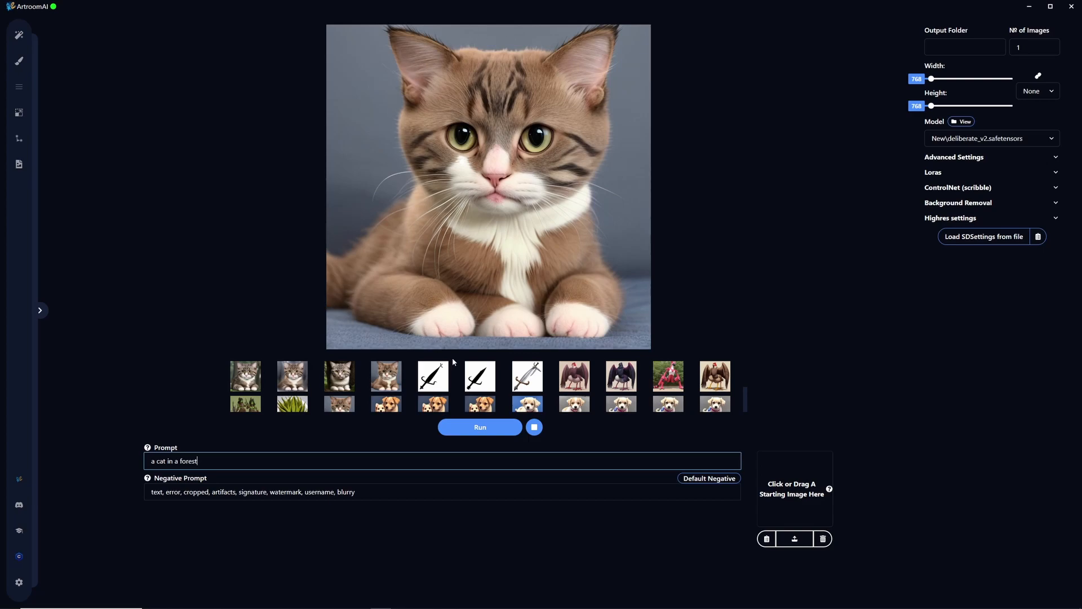
drag(223, 461, 160, 461)
key(BackSpace)
key(BackSpace)
key(BackSpace)
key(BackSpace)
text(a cat in the style of van gogh)
click(466, 432)
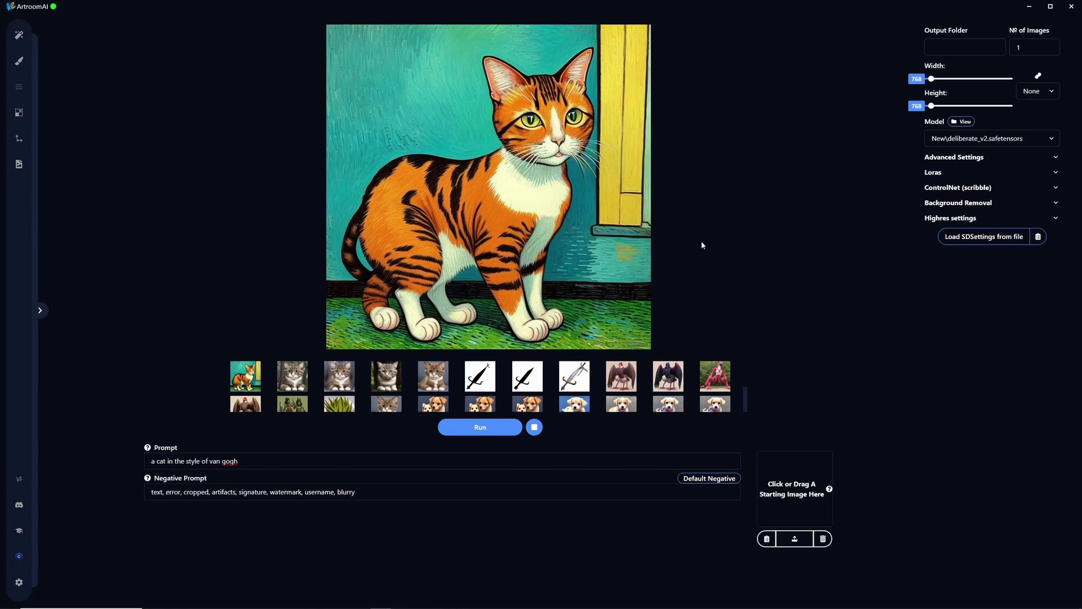
Extend the prompt to "Oilpainting of a cat in the style of van gogh, masterpiece," and generate again.
click(259, 461)
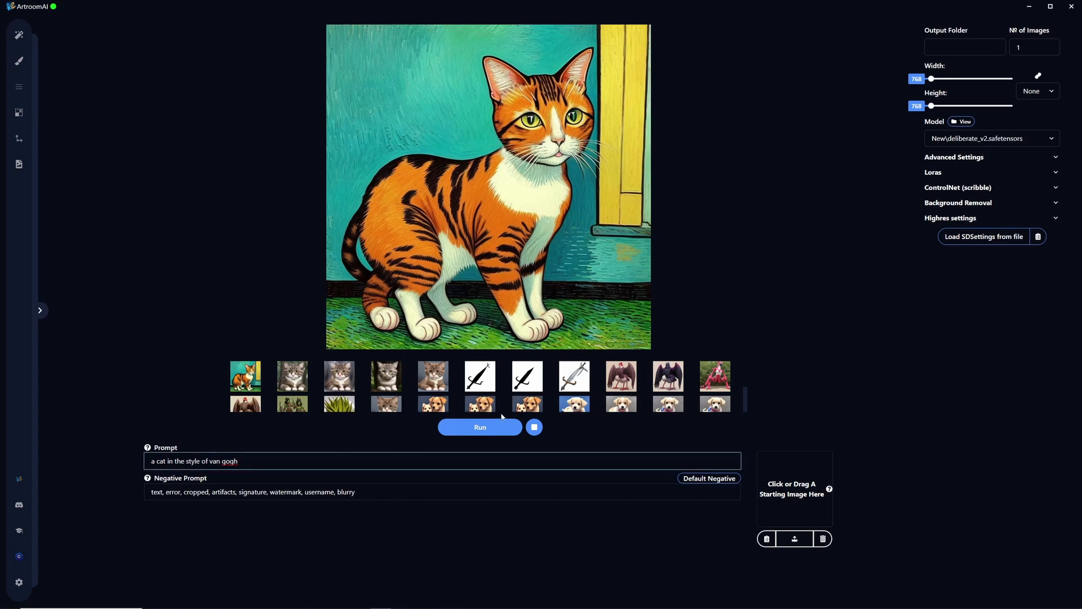
text(, masterpi)
text(ece,)
text(Oilpa)
text(inting of)
key(BackSpace)
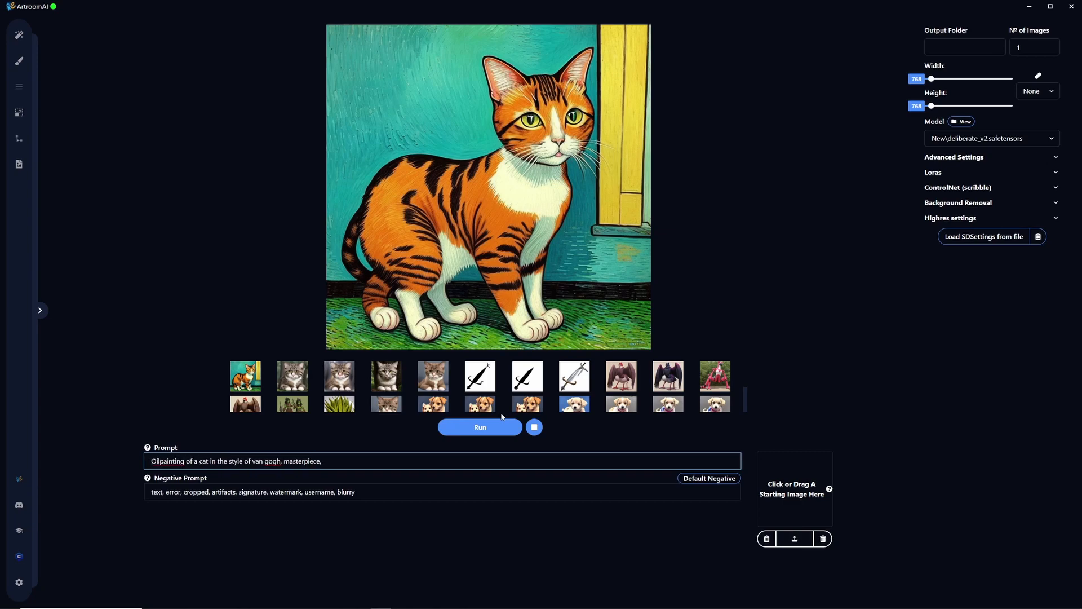
click(474, 435)
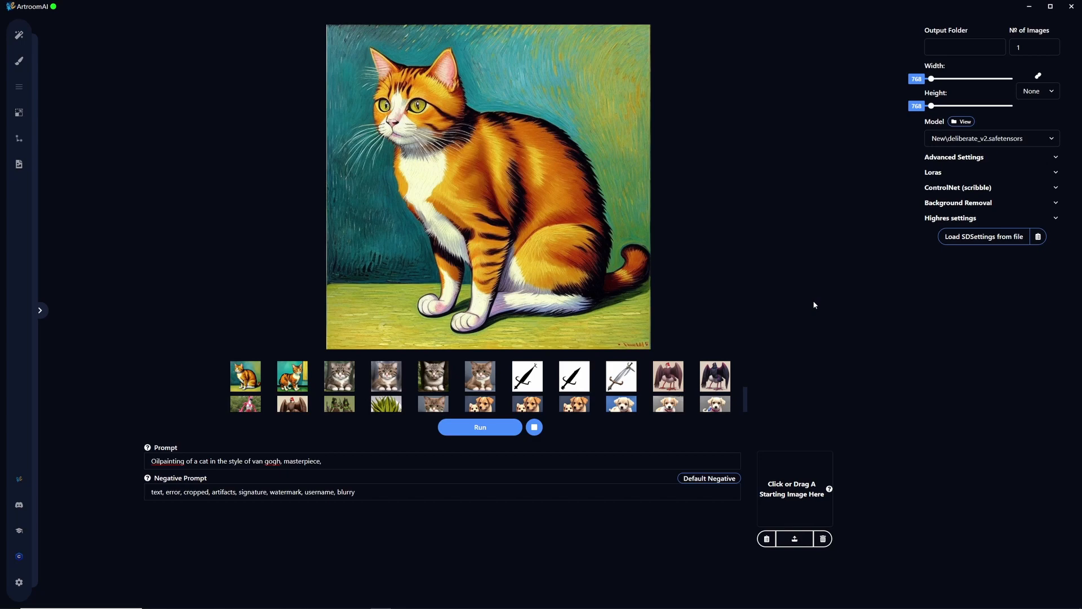
Generate the cat with "orange," added at the start of the negative prompt, and remove that term again.
click(365, 494)
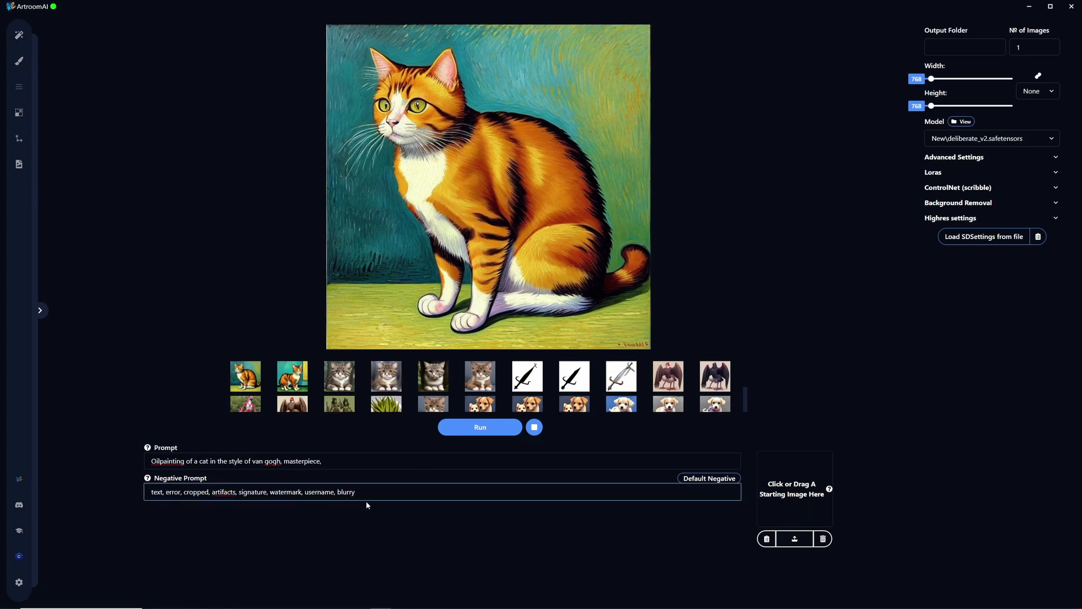
click(147, 492)
text(orange,)
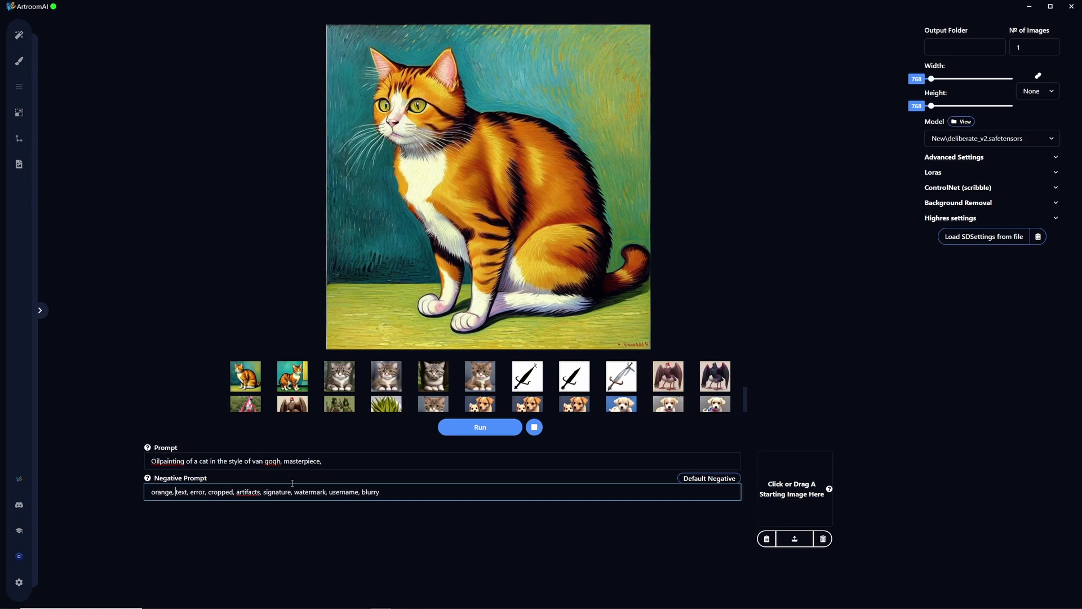
click(501, 427)
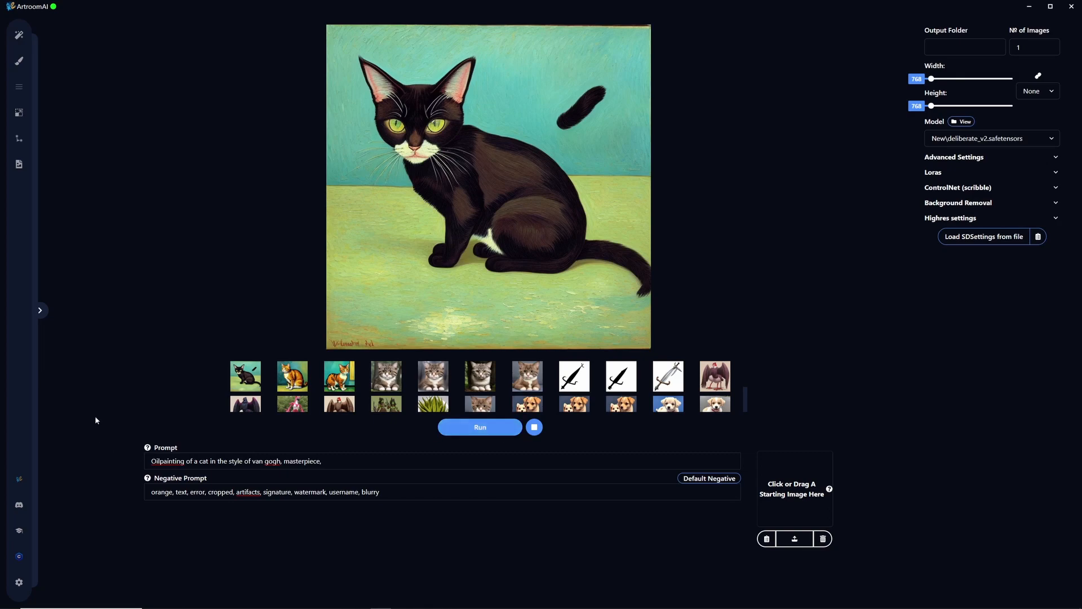
drag(175, 492, 124, 500)
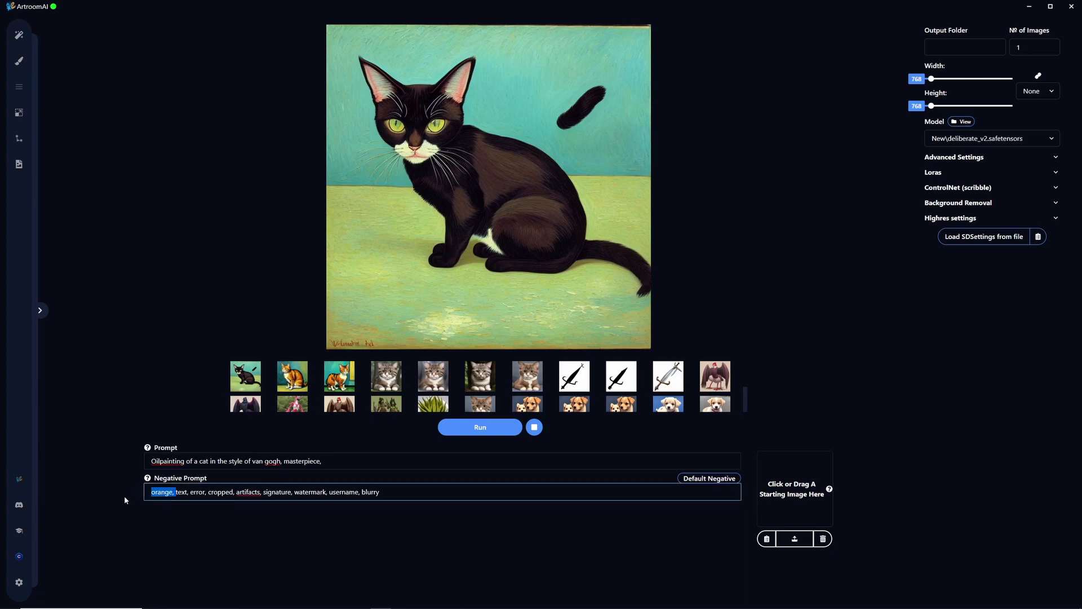
key(BackSpace)
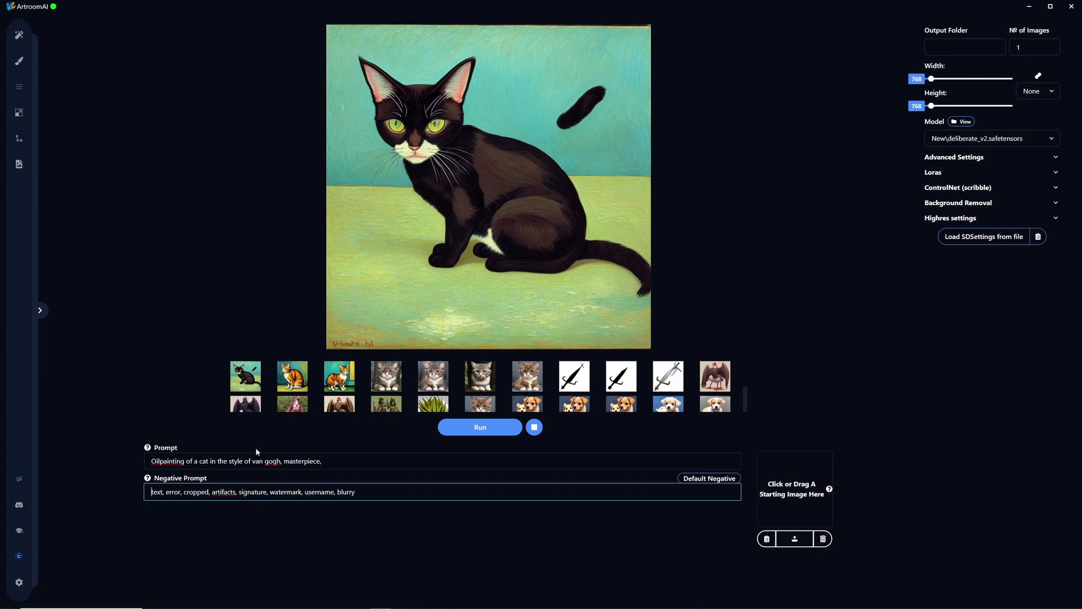
Open the application settings and view the backend console's generation log beside the Debug Mode option.
click(19, 582)
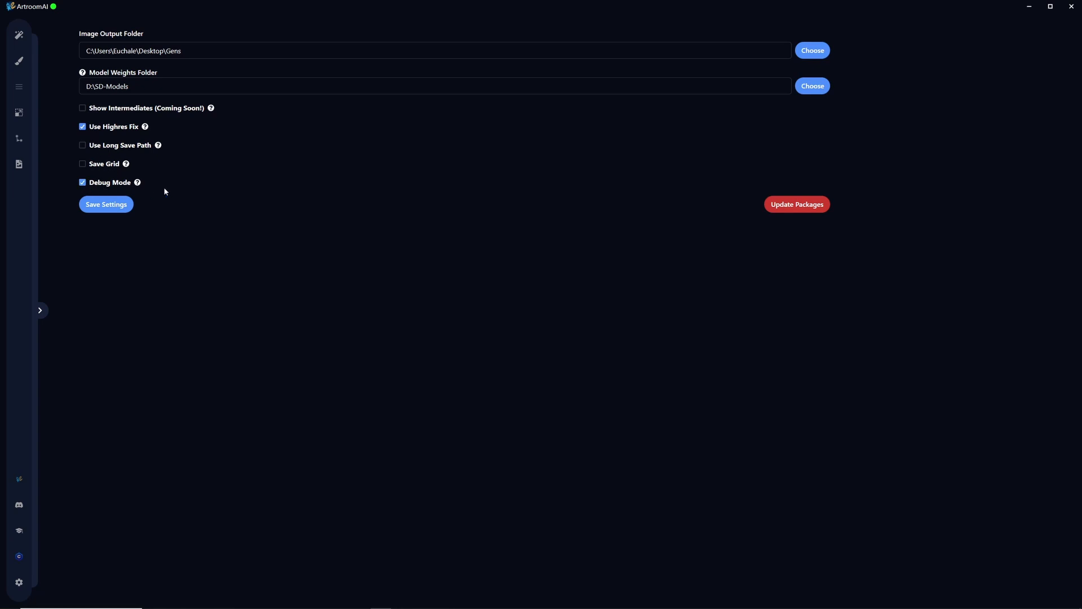
drag(1081, 318, 441, 265)
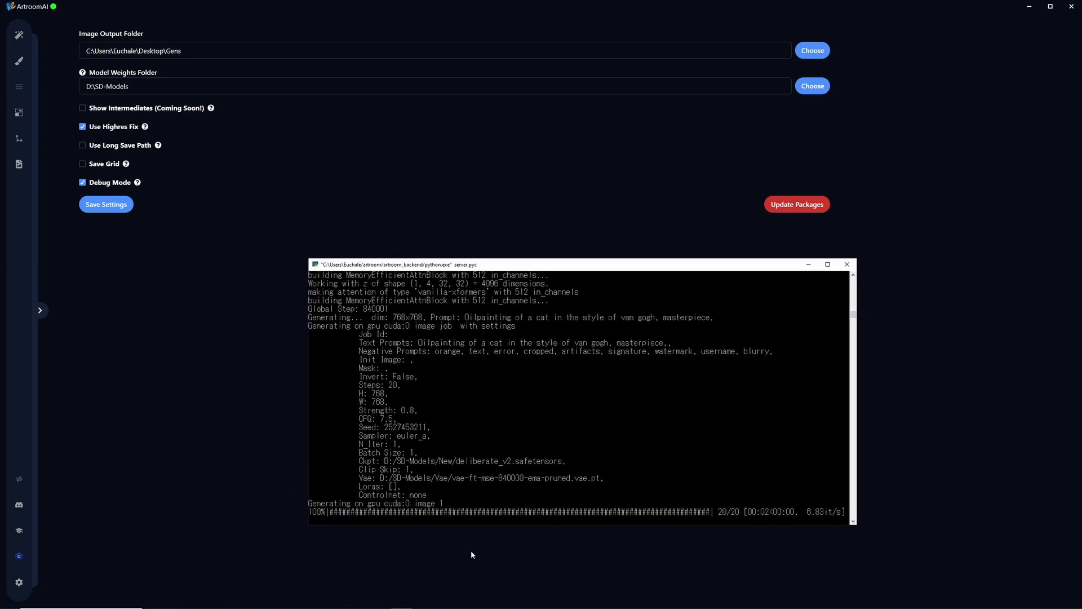
drag(458, 264, 1081, 265)
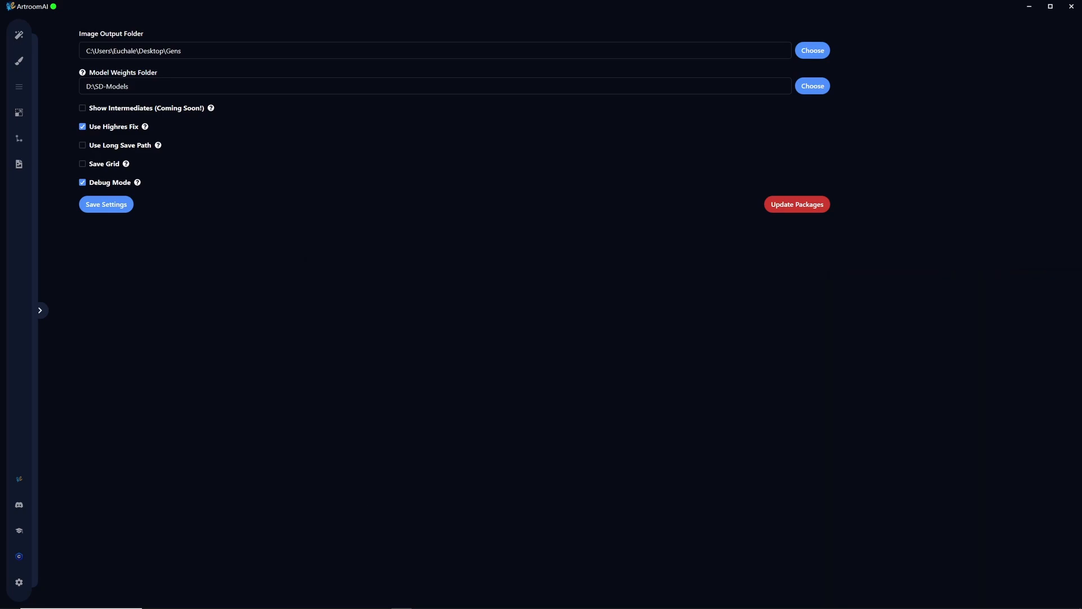